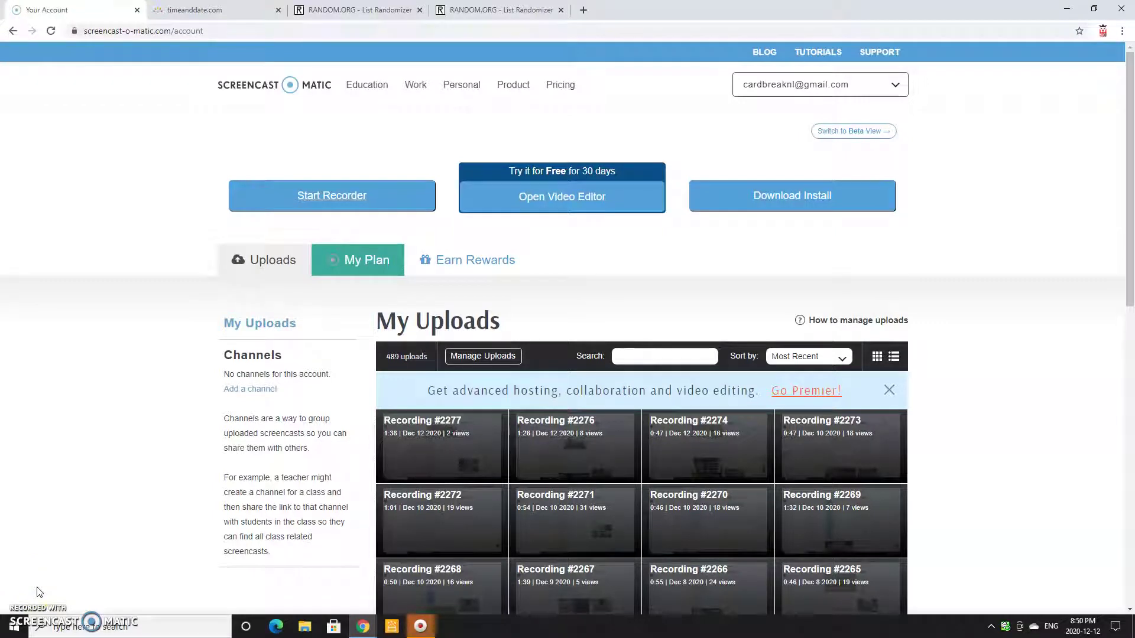
Cycle the window switcher toward the Chrome window holding the Facebook group
key(alt+Tab)
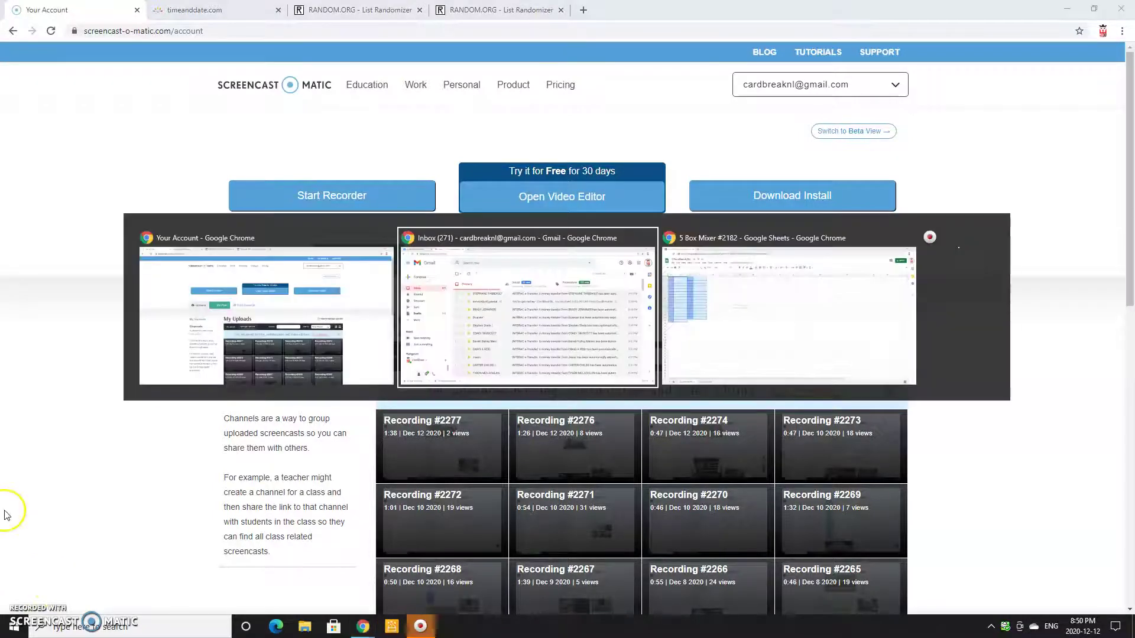
key(alt+Tab)
key(alt+Tab)
key(alt+Tab)
key(alt+Tab)
key(alt+Tab)
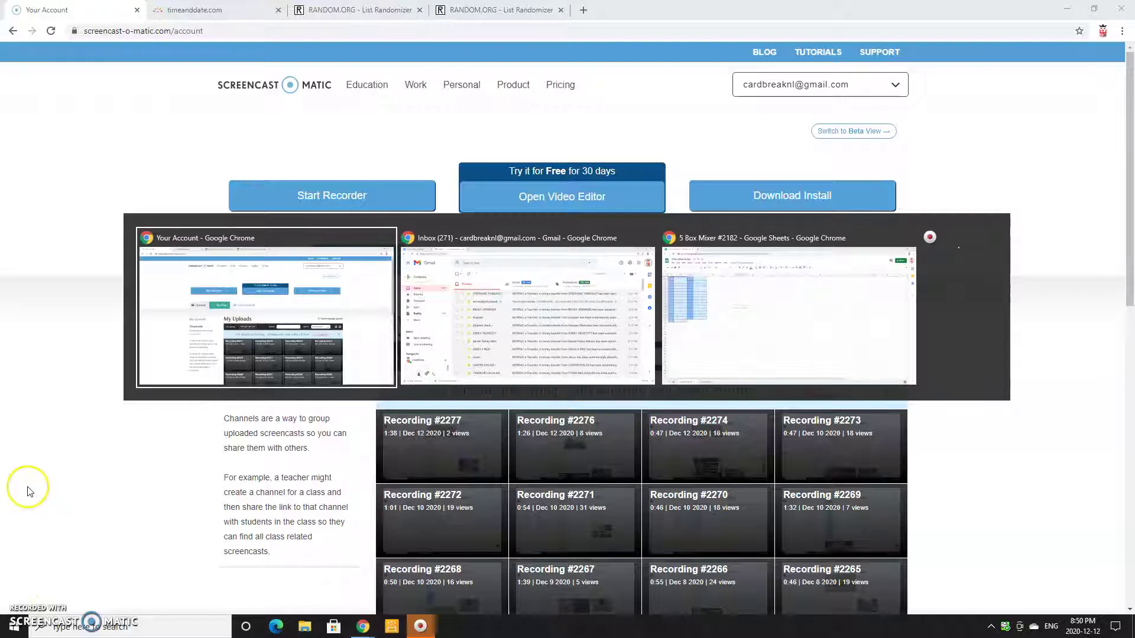
key(alt+Tab)
Close the Messenger chat and post a 'LIVE' comment on the group's break post
key(ctrl+Tab)
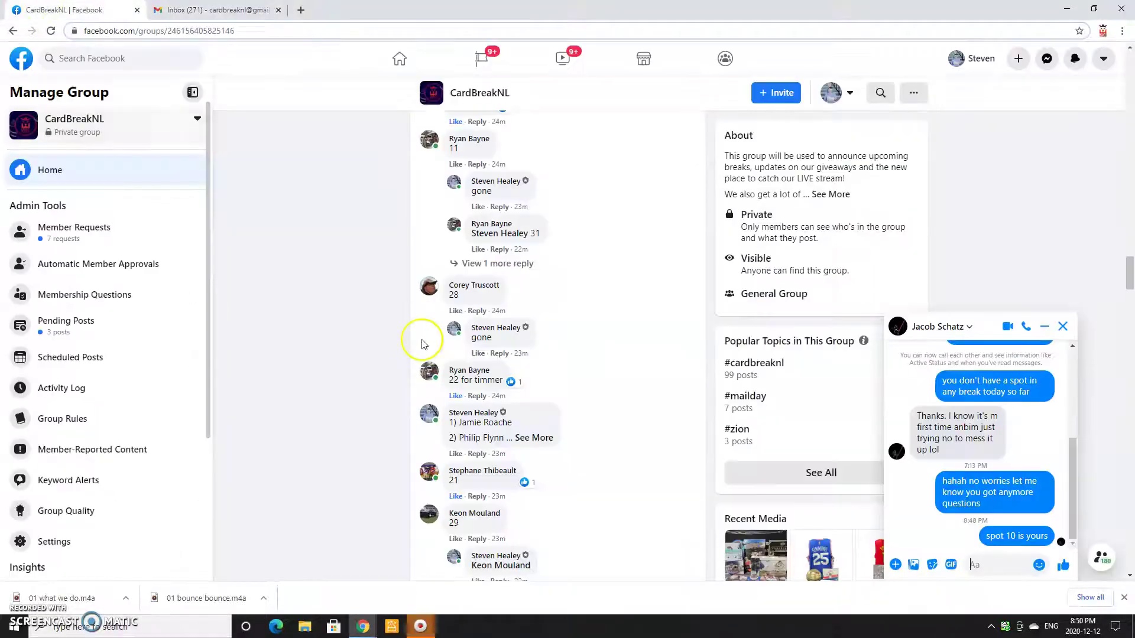
scroll(497, 355, down, 3)
scroll(497, 354, down, 2)
click(1063, 327)
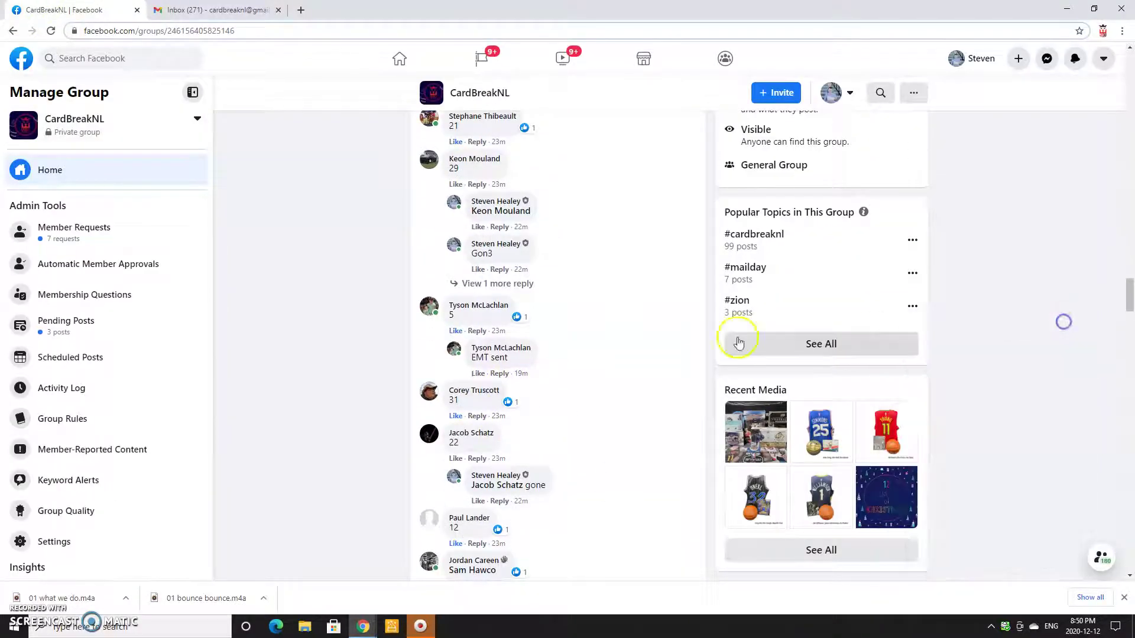
scroll(401, 464, down, 3)
scroll(403, 460, down, 3)
scroll(403, 460, down, 3)
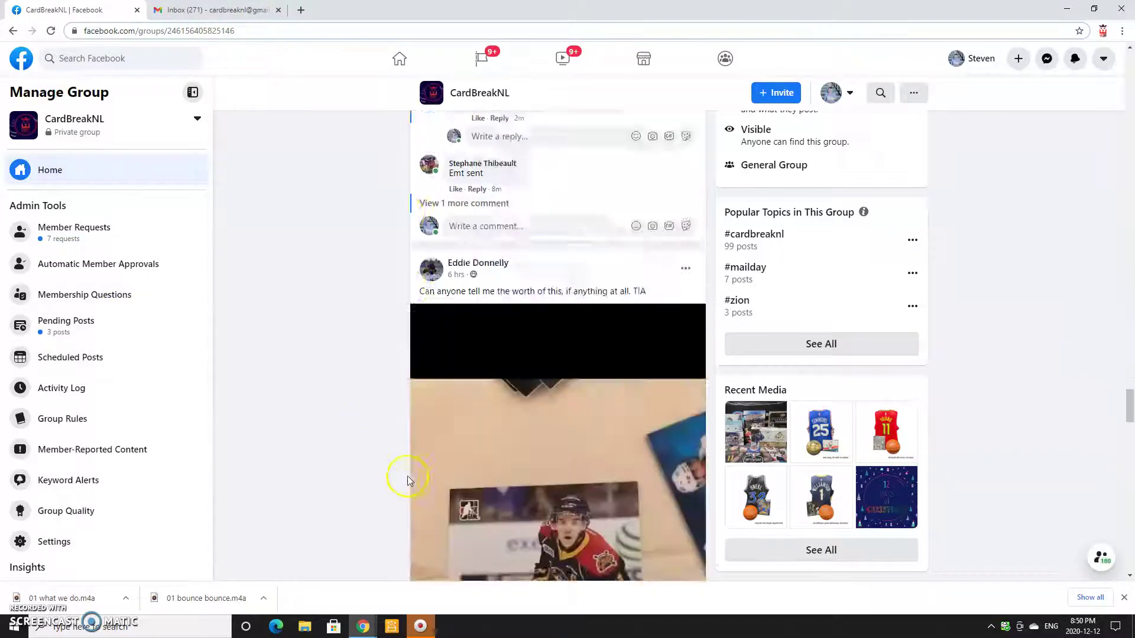
scroll(450, 405, up, 2)
click(482, 380)
text(LIVE)
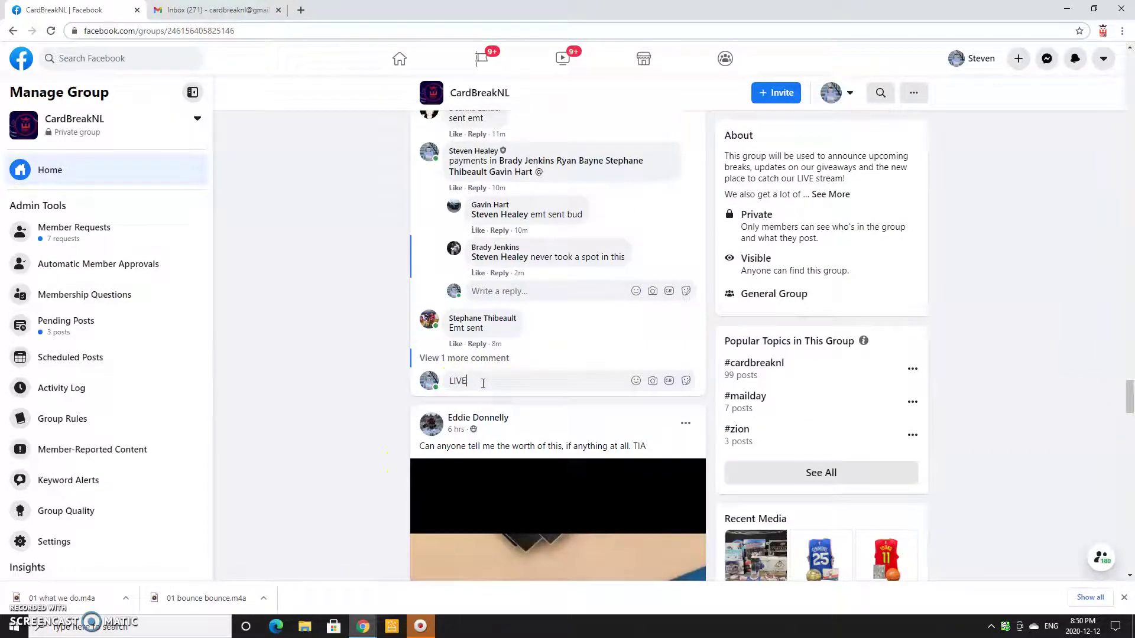
key(Return)
Shuffle the 31 team abbreviations again and select the timestamp and randomization count
key(alt+Tab)
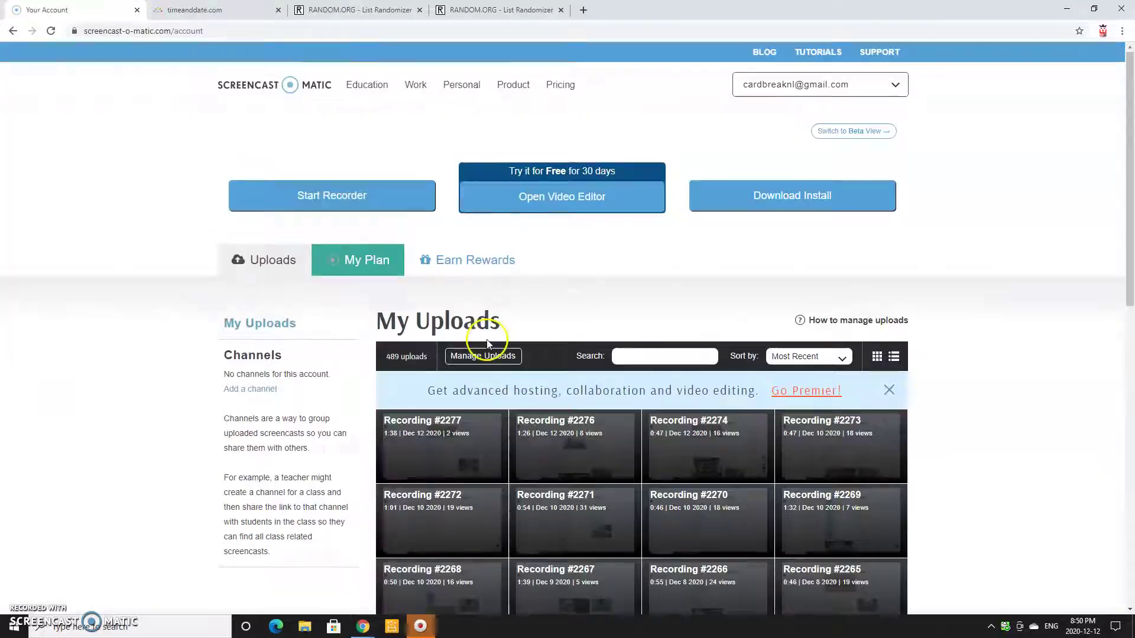
click(213, 10)
click(373, 9)
scroll(418, 340, up, 1)
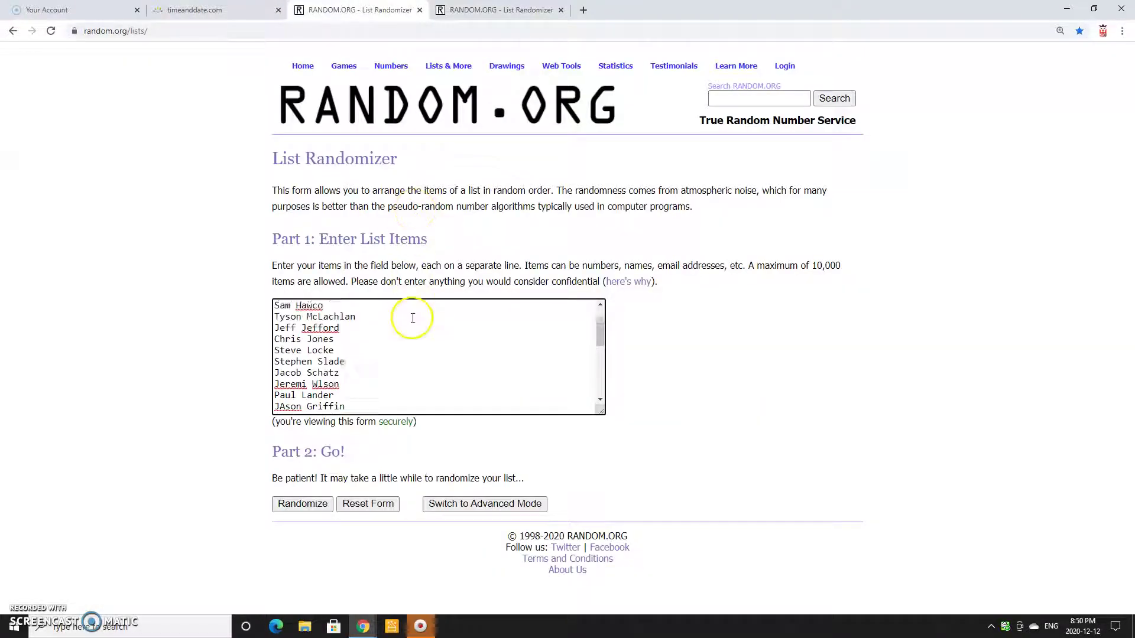
scroll(419, 341, down, 2)
scroll(419, 340, down, 2)
key(ctrl+Tab)
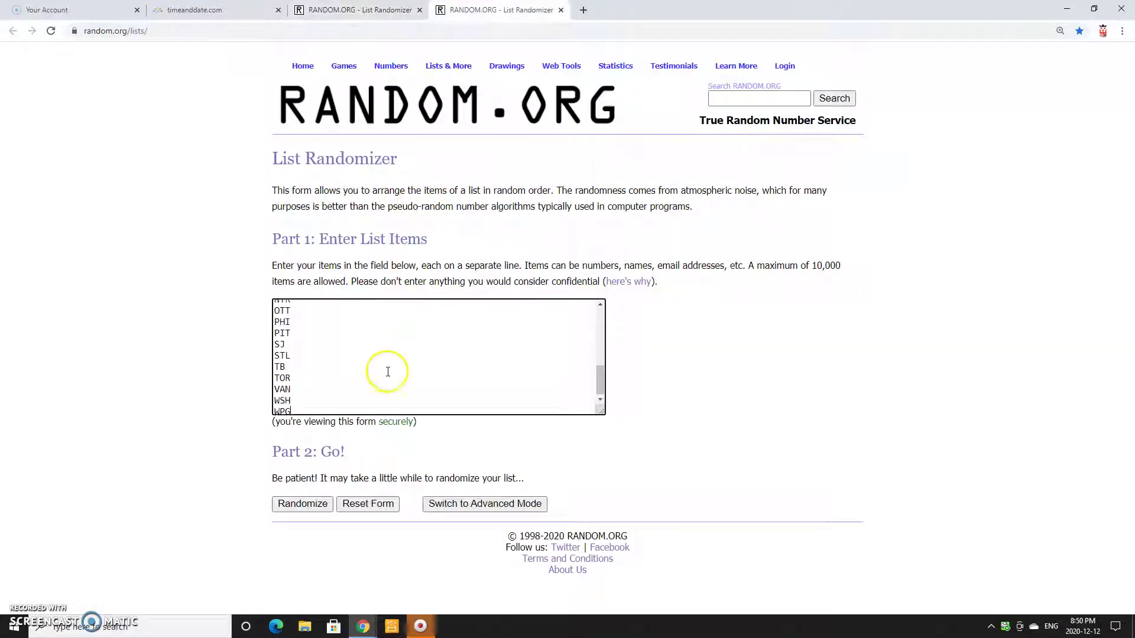
scroll(388, 369, up, 5)
scroll(388, 370, down, 5)
click(306, 504)
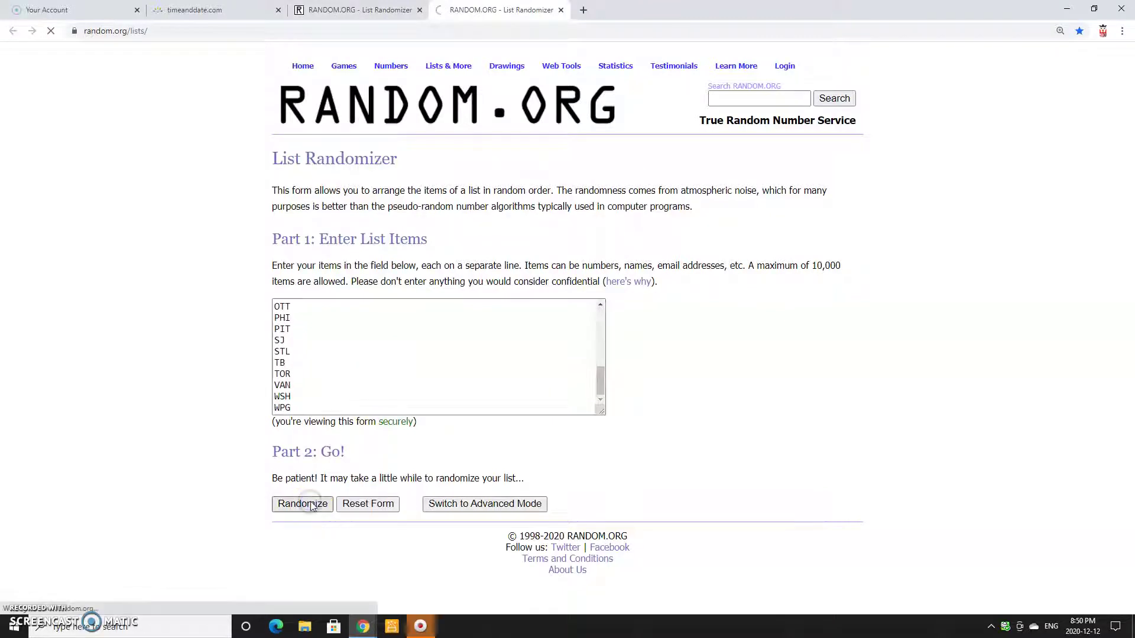
scroll(301, 506, down, 3)
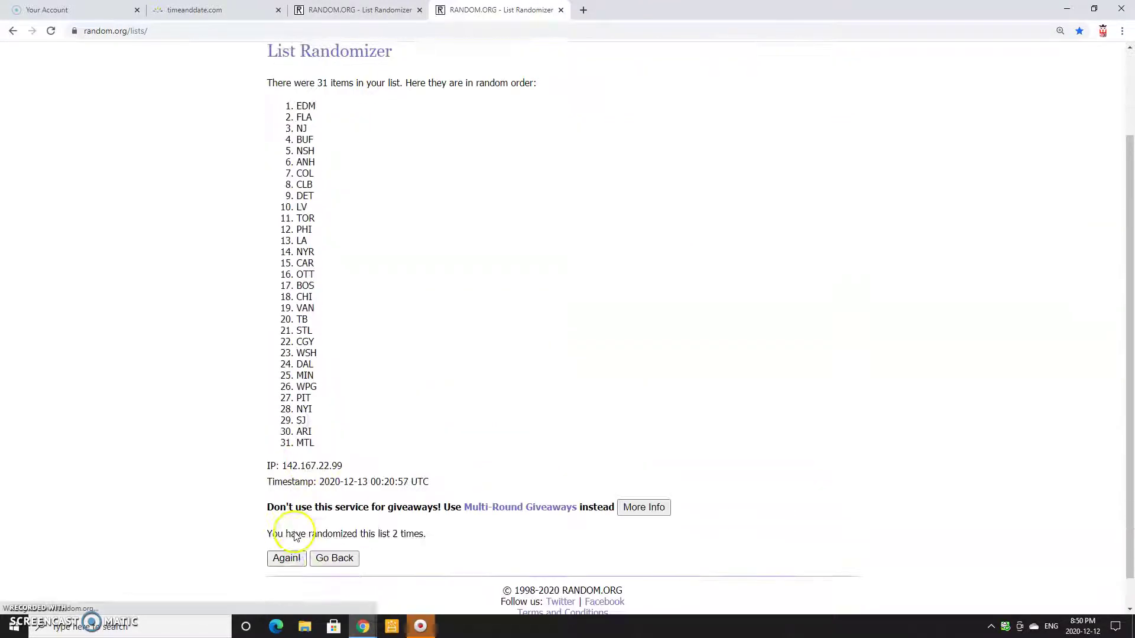
click(293, 526)
drag(449, 523, 202, 456)
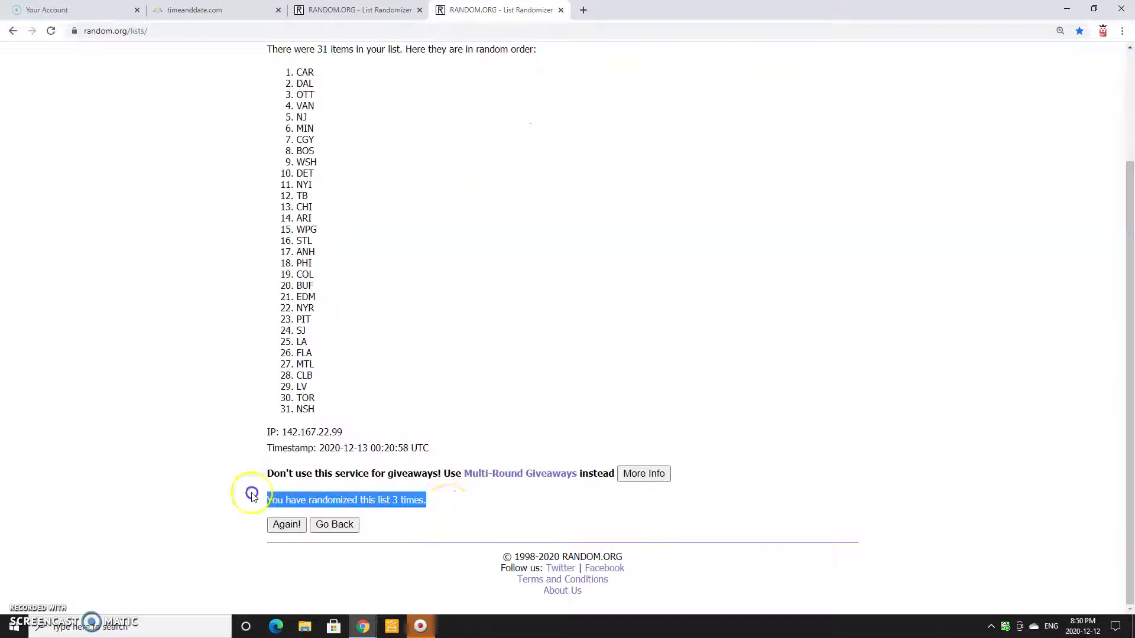
Post the randomizer timestamp and count as a comment, minus the giveaway warning
key(alt+Tab)
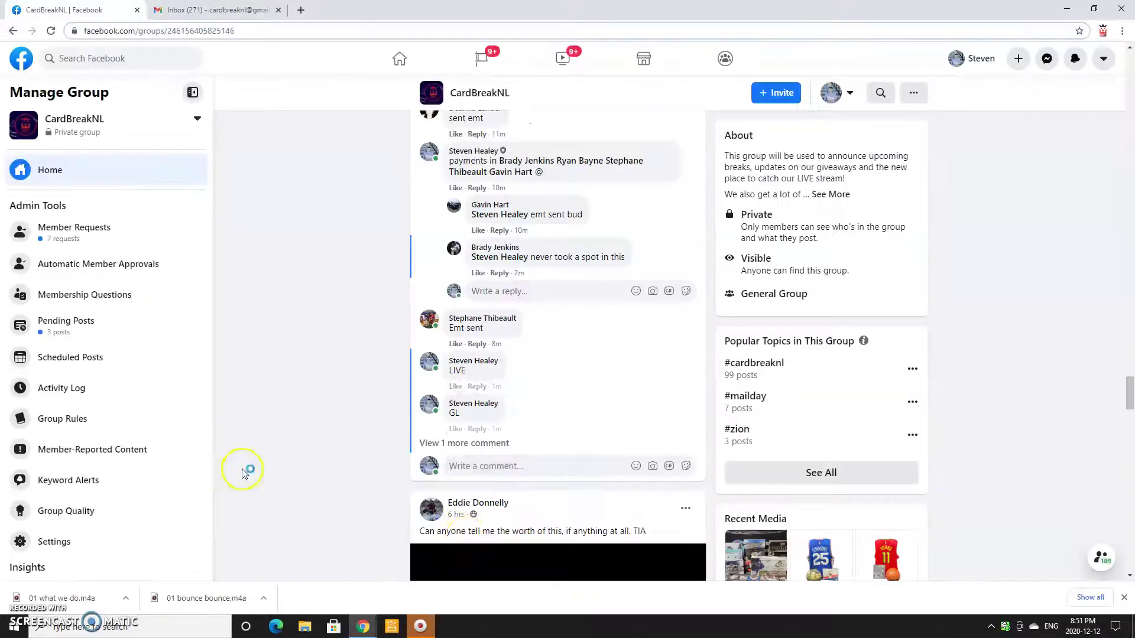
key(ctrl+v)
drag(552, 501, 450, 490)
key(BackSpace)
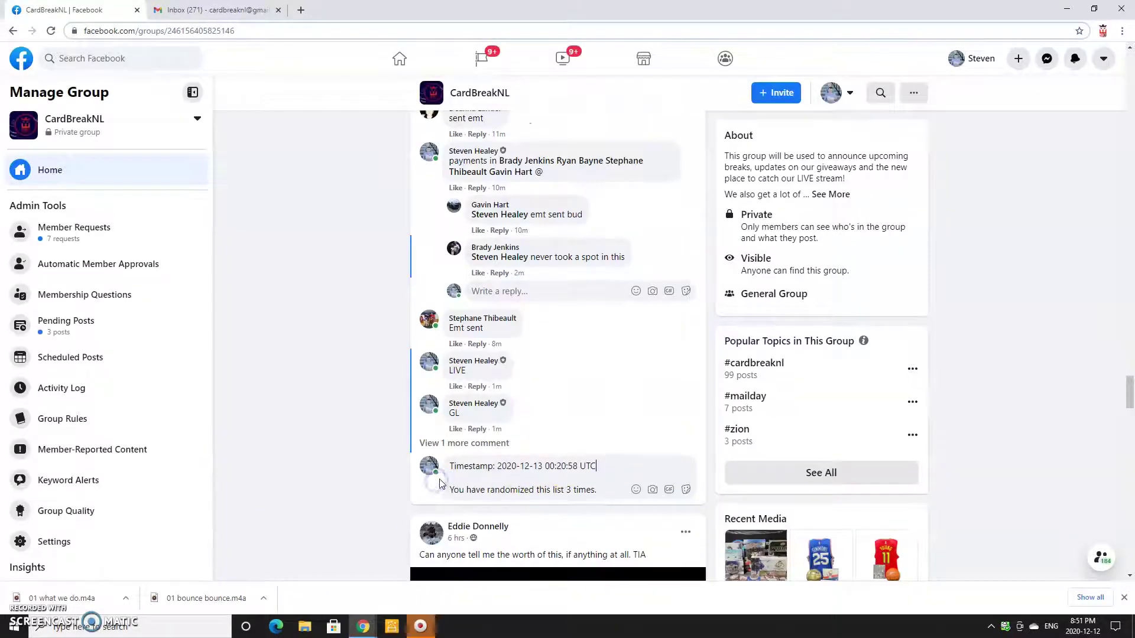
key(Return)
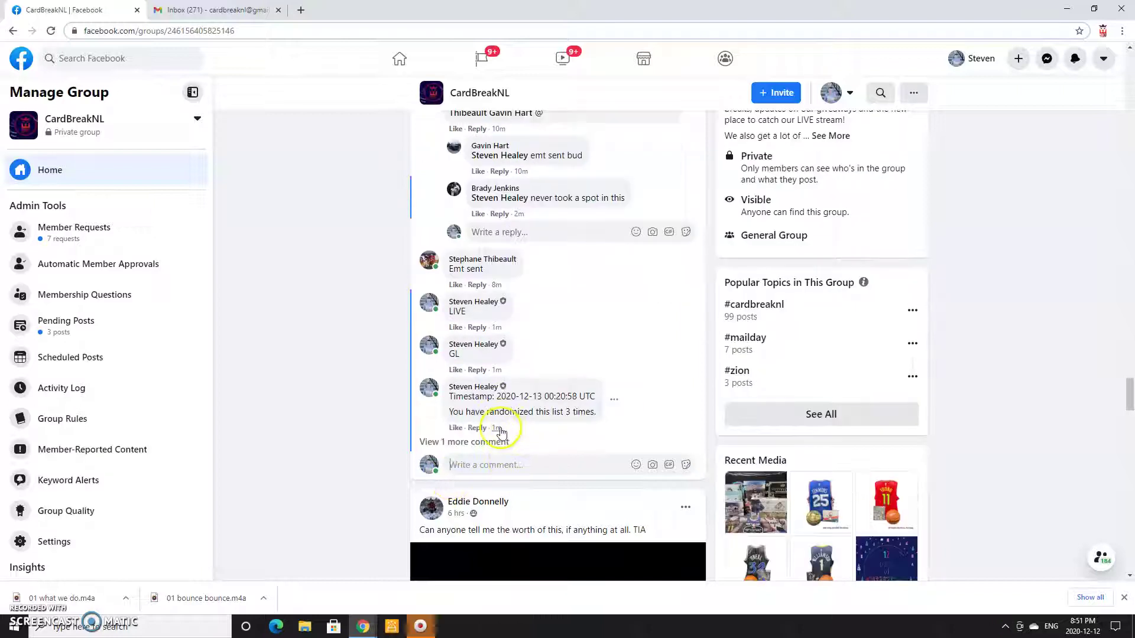
Shuffle the team list a fourth time and select the new timestamp and count
key(alt+Tab)
key(ctrl+shift+Tab)
click(522, 9)
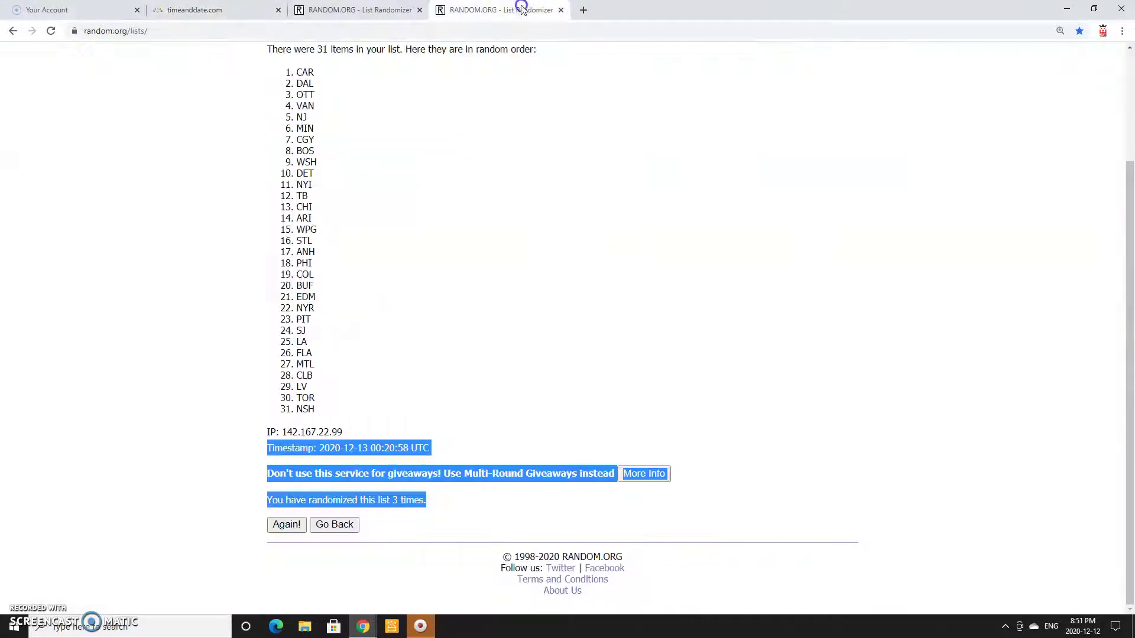
click(297, 523)
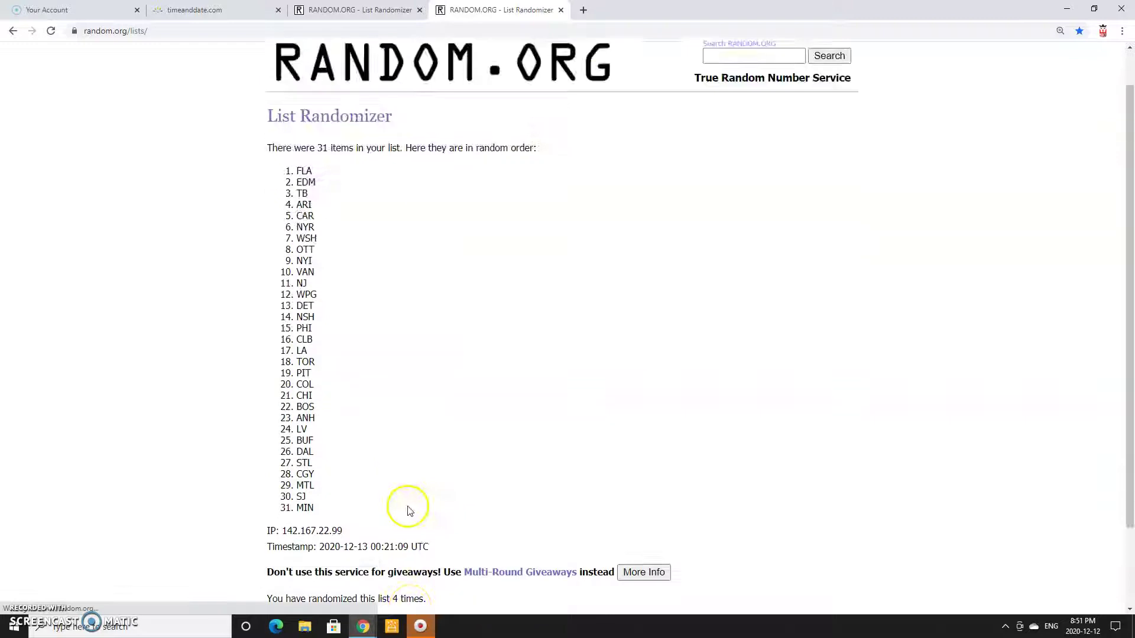
scroll(405, 506, down, 2)
drag(444, 501, 237, 460)
Post the fourth-shuffle timestamp and count as another comment, without the warning
key(alt+Tab)
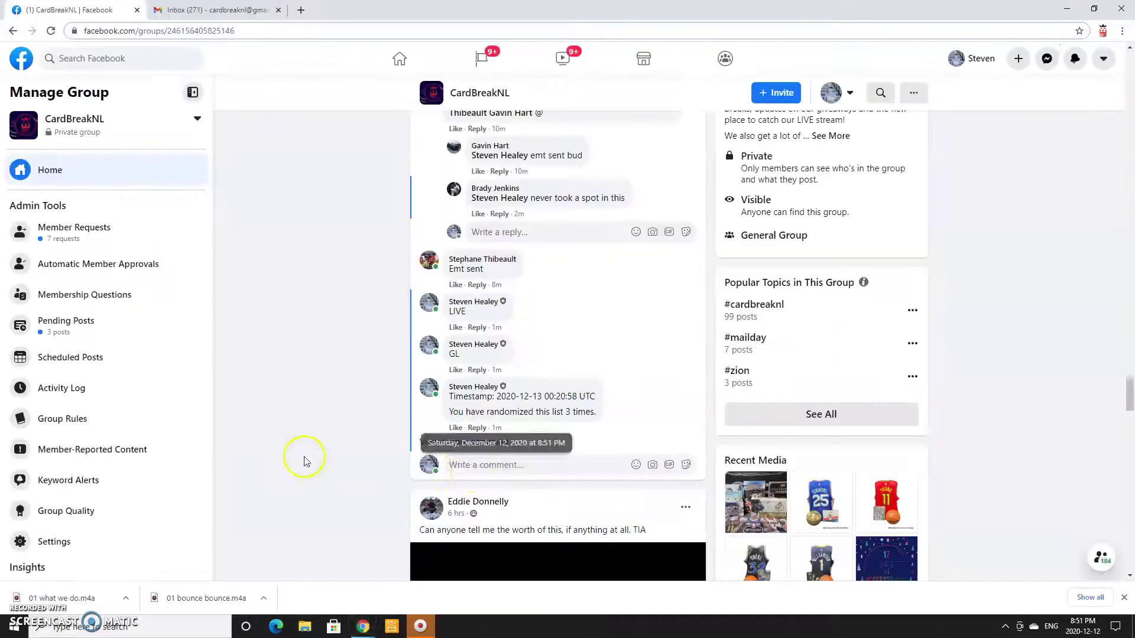
key(ctrl+v)
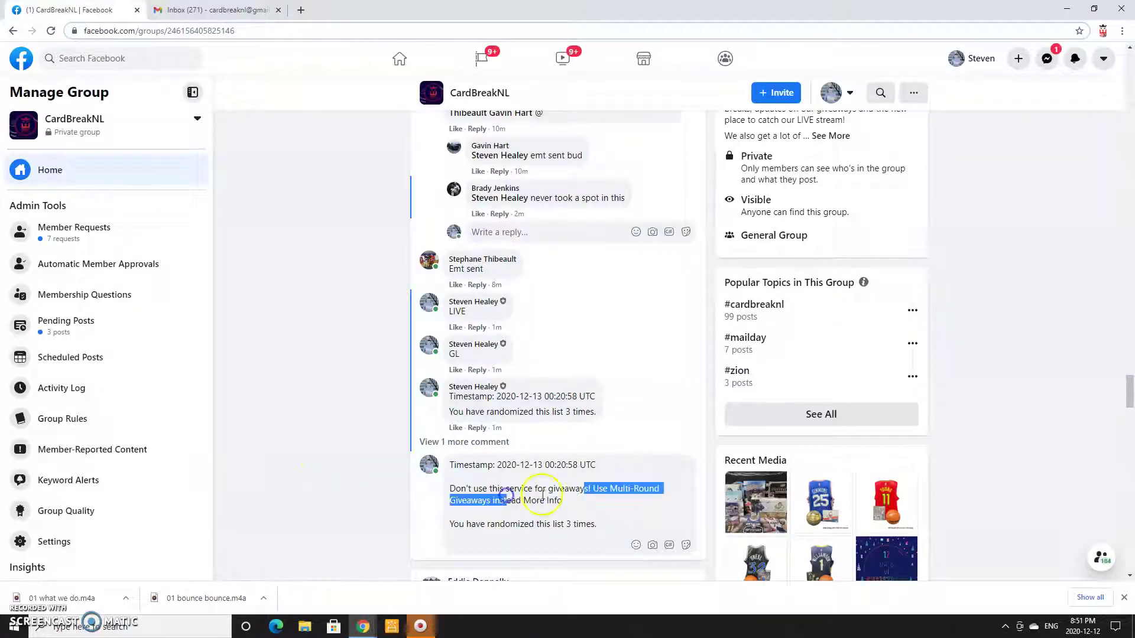
drag(562, 501, 443, 490)
key(BackSpace)
key(Return)
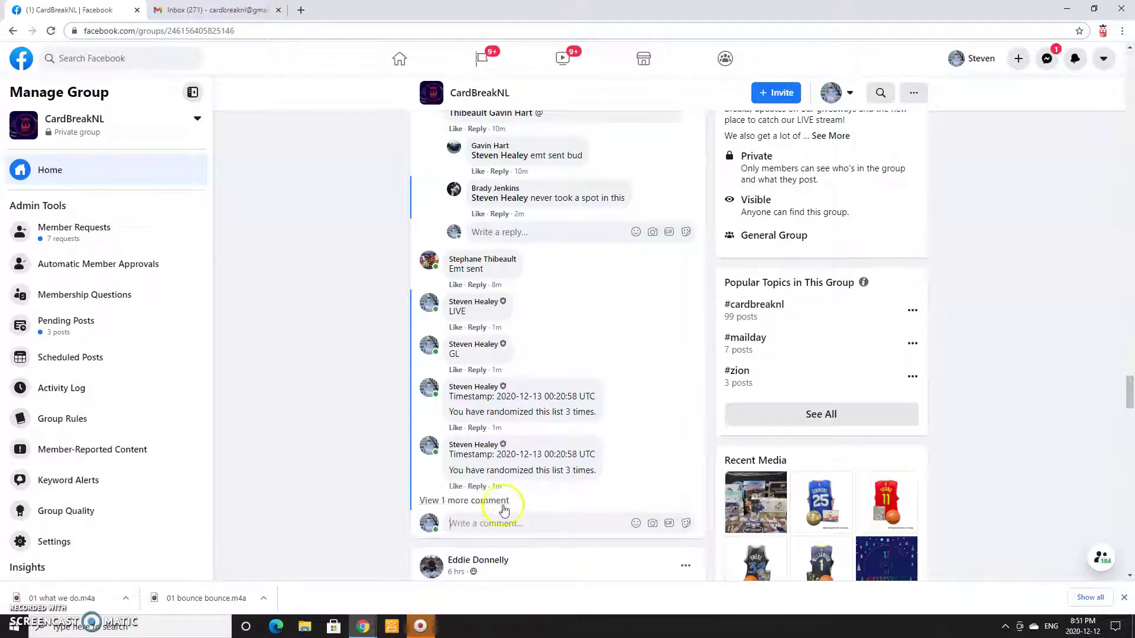
scroll(535, 526, down, 1)
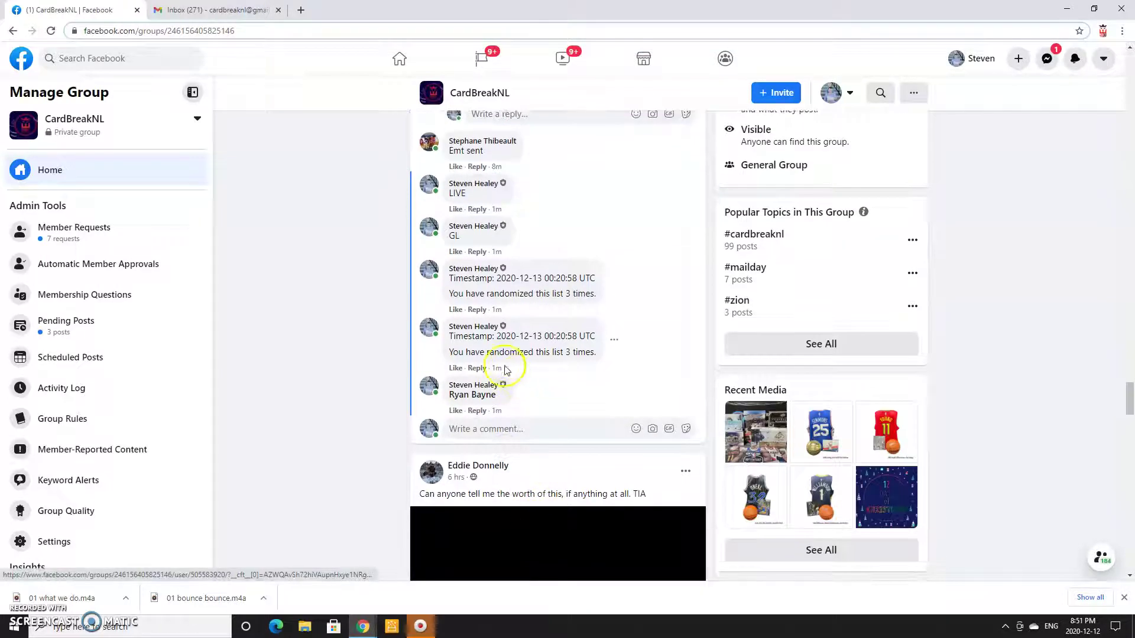
Paste the first 16 shuffled teams, FLA through CLB, into column A from A3
key(alt+Tab)
key(ctrl+shift+Tab)
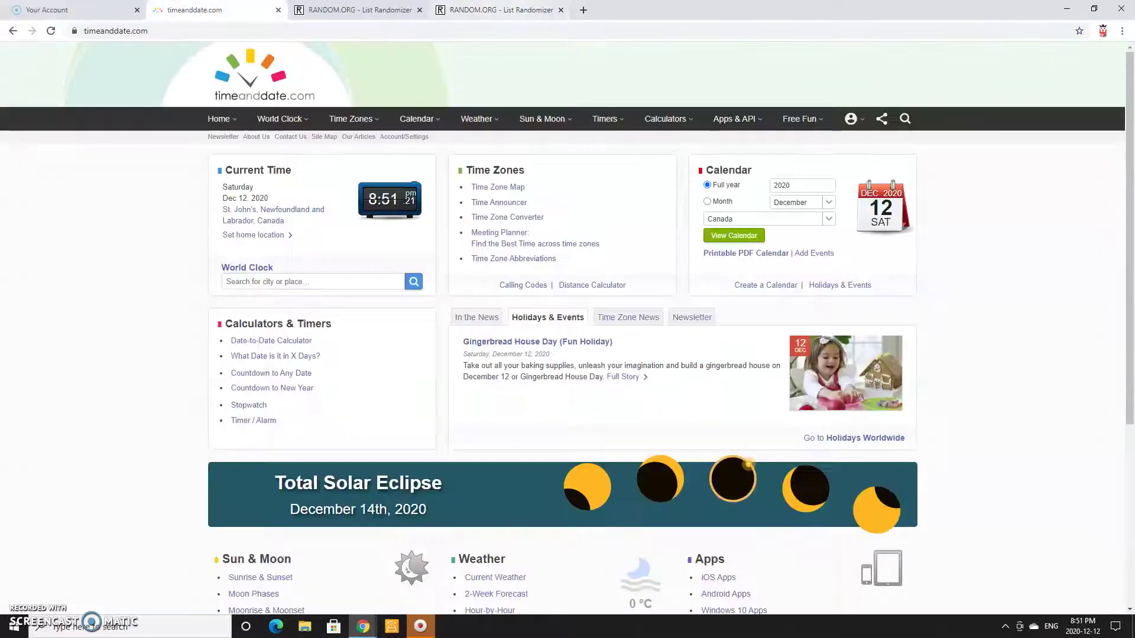
key(ctrl+Tab)
key(ctrl+Tab)
mouse_move(297, 73)
mouse_down()
mouse_move(329, 81)
mouse_move(325, 254)
mouse_up()
key(ctrl+c)
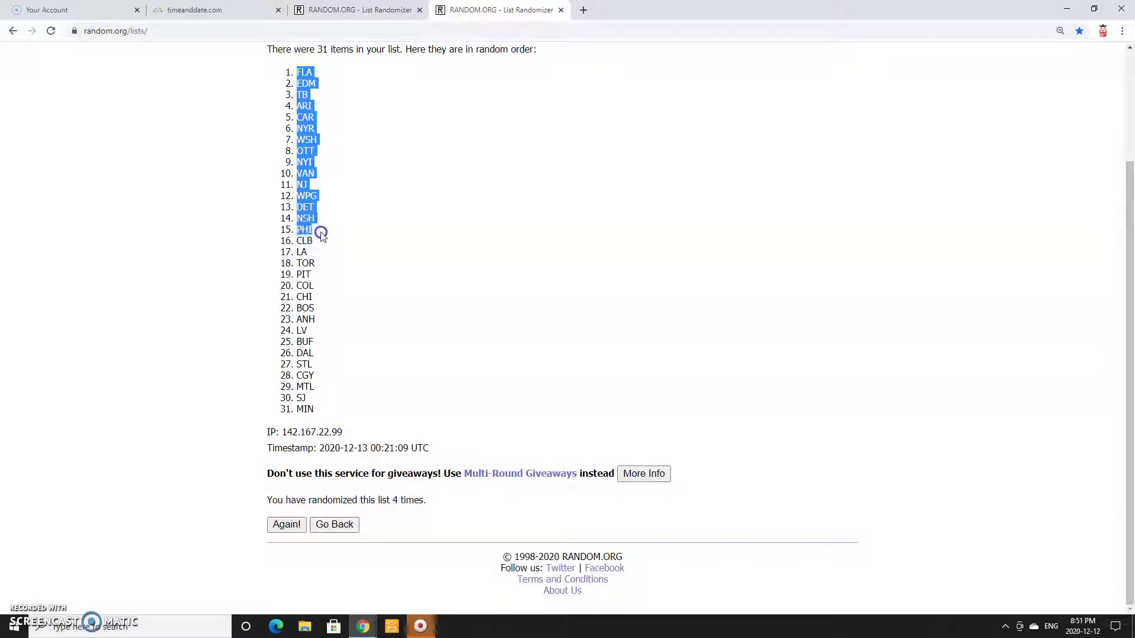
key(alt+Tab)
key(alt+Tab)
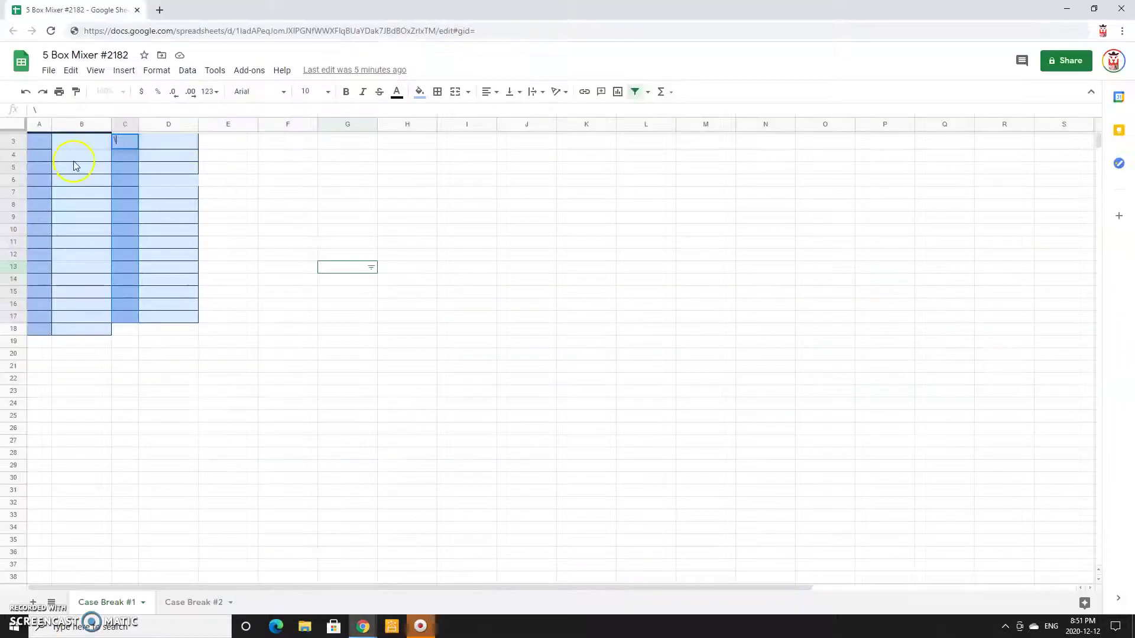
key(ctrl+v)
Copy the remaining shuffled teams starting at LA and select cell C3
key(alt+Tab)
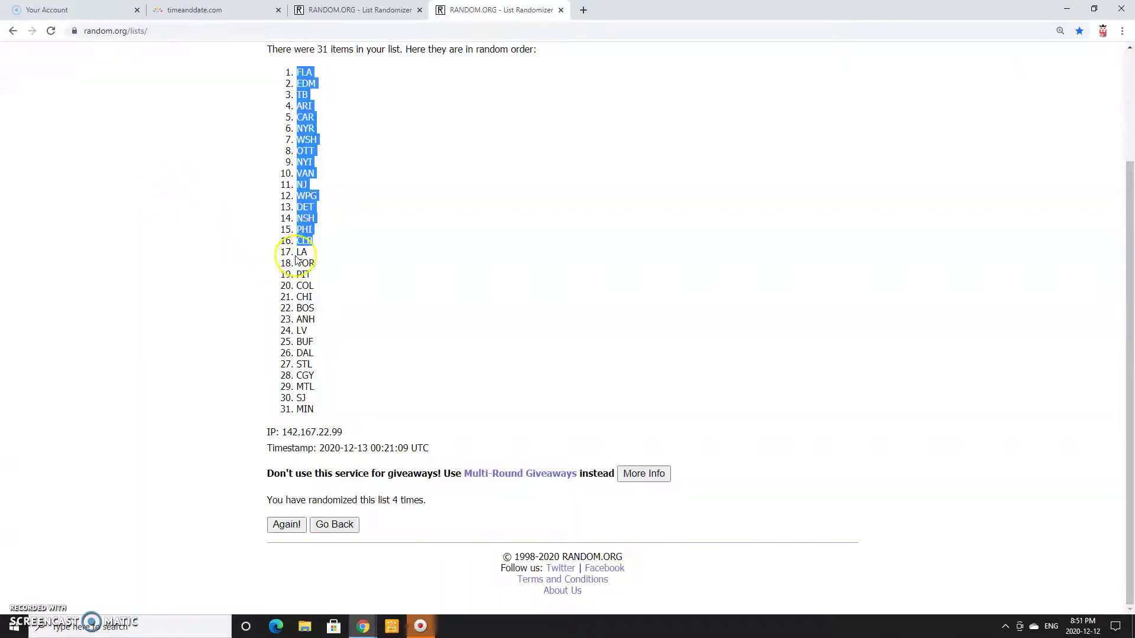
drag(297, 252, 337, 405)
key(alt+Tab)
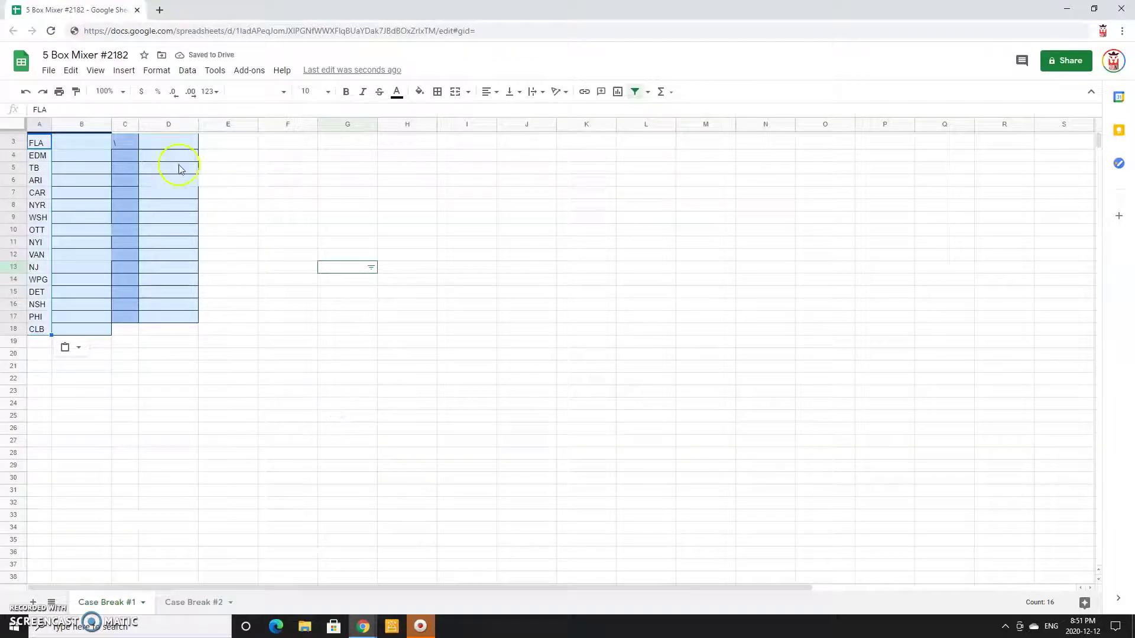
click(122, 145)
key(alt+Tab)
Reshuffle the 31 participant names and select the 00:21:38 UTC timestamp and '3 times' count
key(ctrl+shift+Tab)
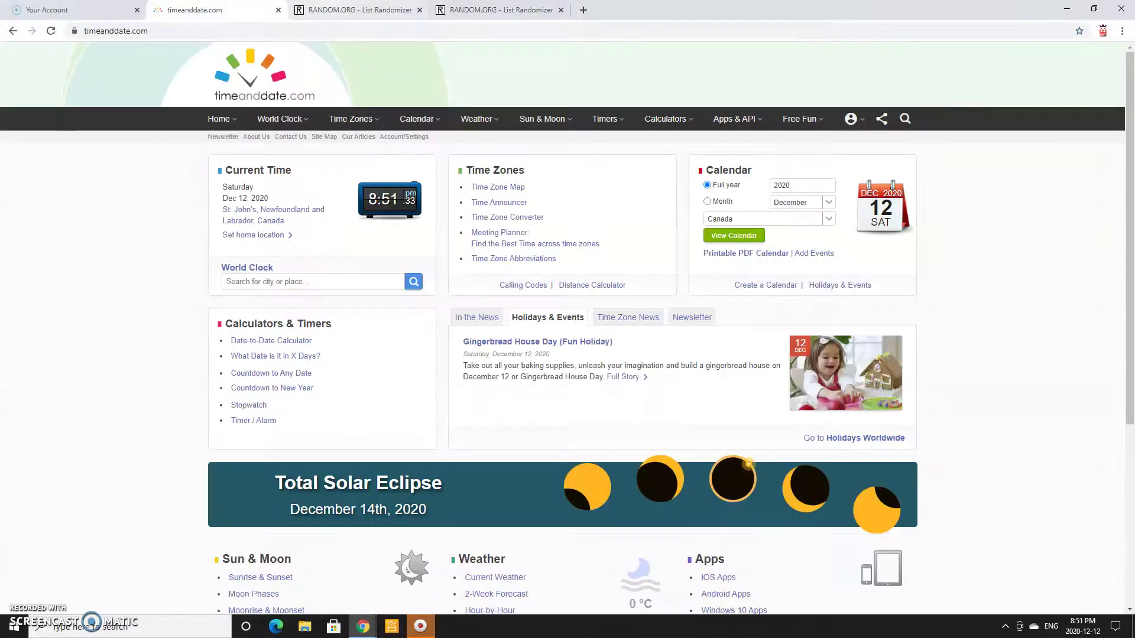
key(ctrl+Tab)
click(302, 505)
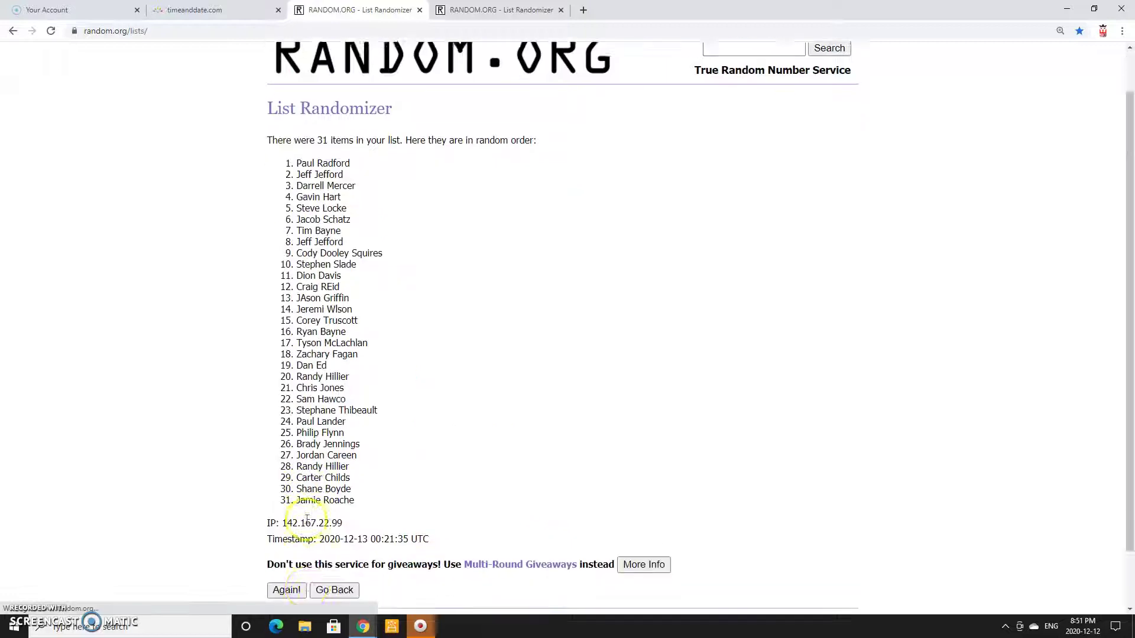
scroll(306, 519, down, 1)
scroll(293, 532, down, 2)
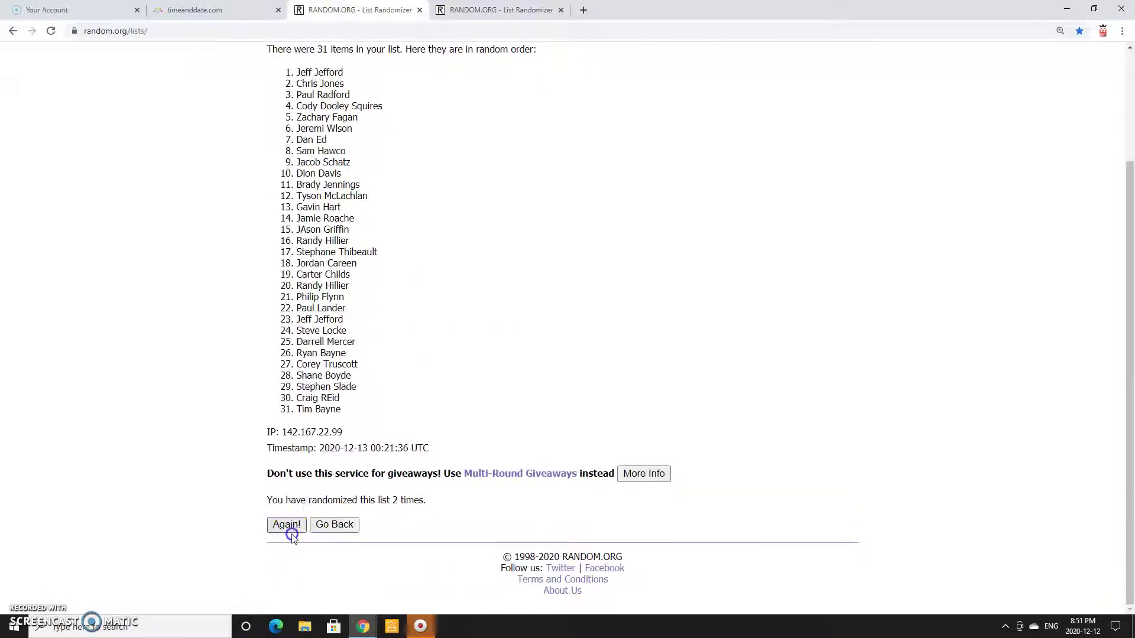
scroll(367, 538, down, 3)
drag(427, 525, 232, 455)
key(ctrl+c)
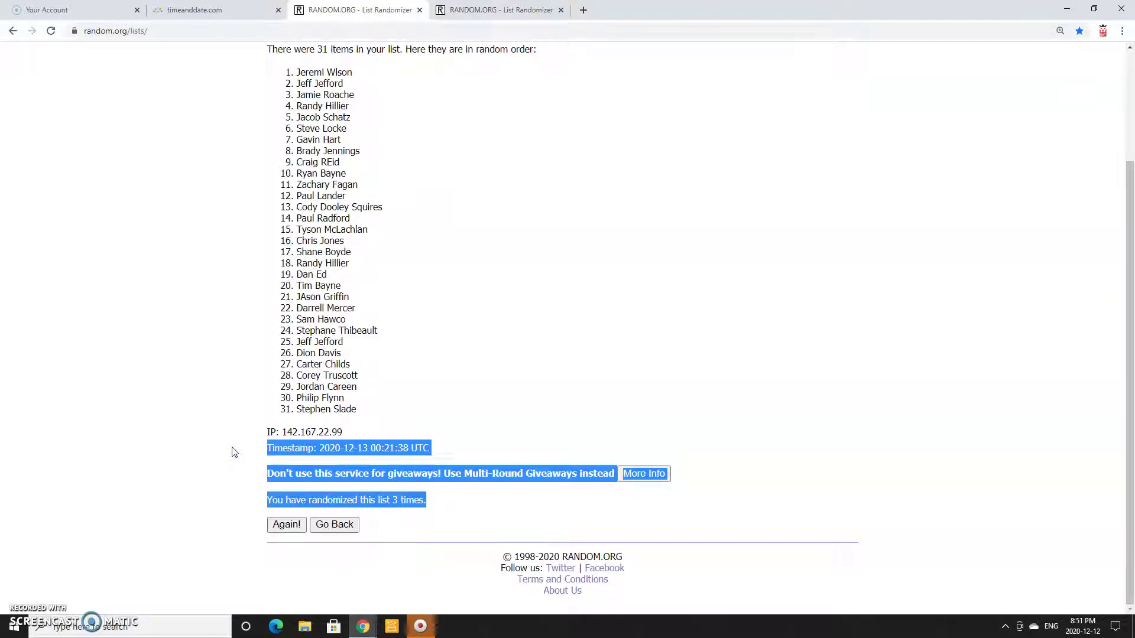
Post the 00:21:38 three-shuffle proof as a reply, minus the giveaway warning
key(alt+Tab)
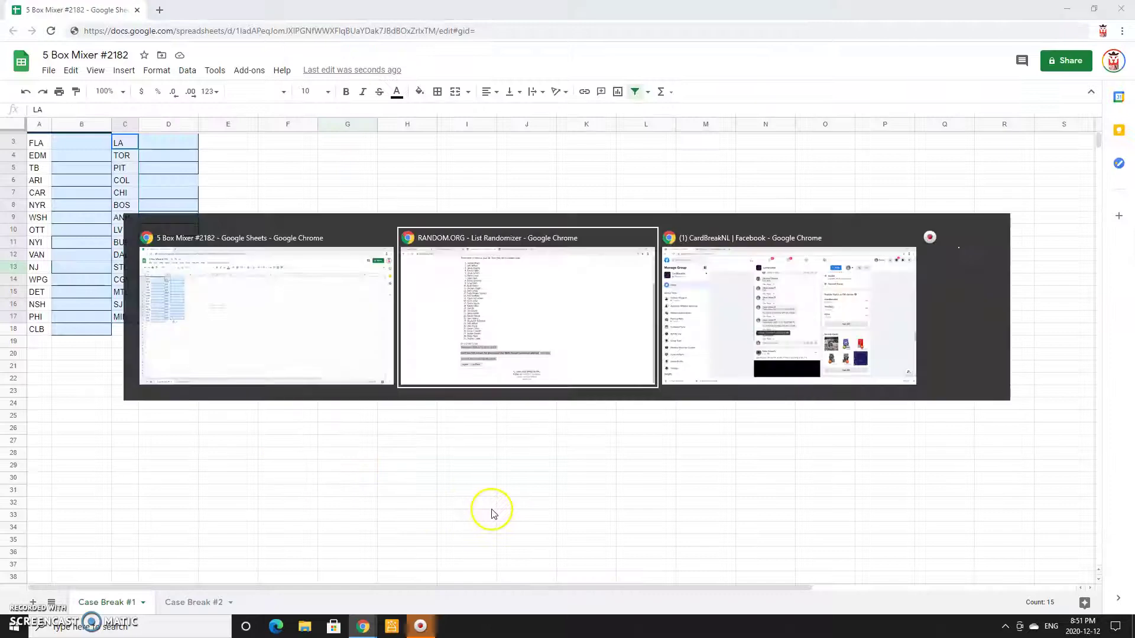
key(alt+Tab)
key(Tab)
click(557, 433)
key(ctrl+v)
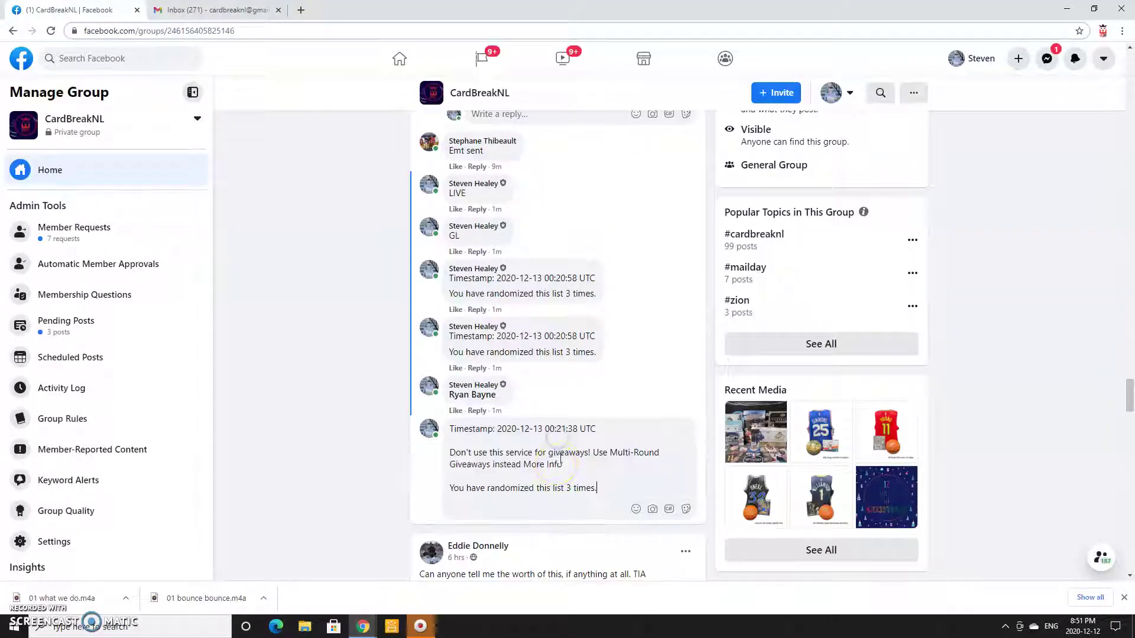
drag(524, 460, 422, 447)
key(BackSpace)
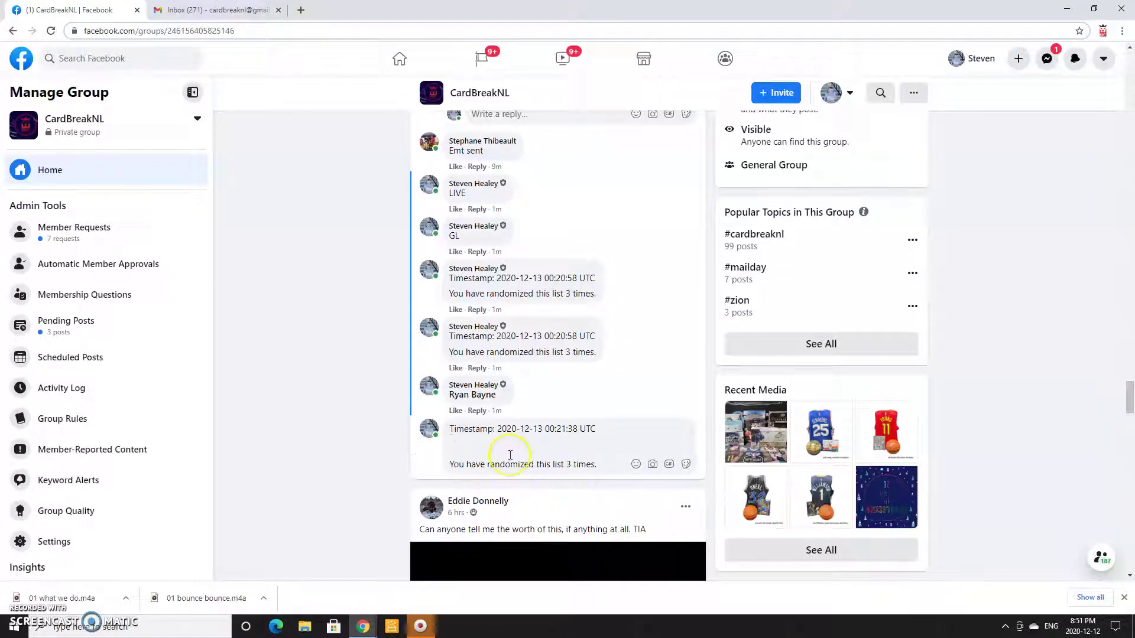
key(Return)
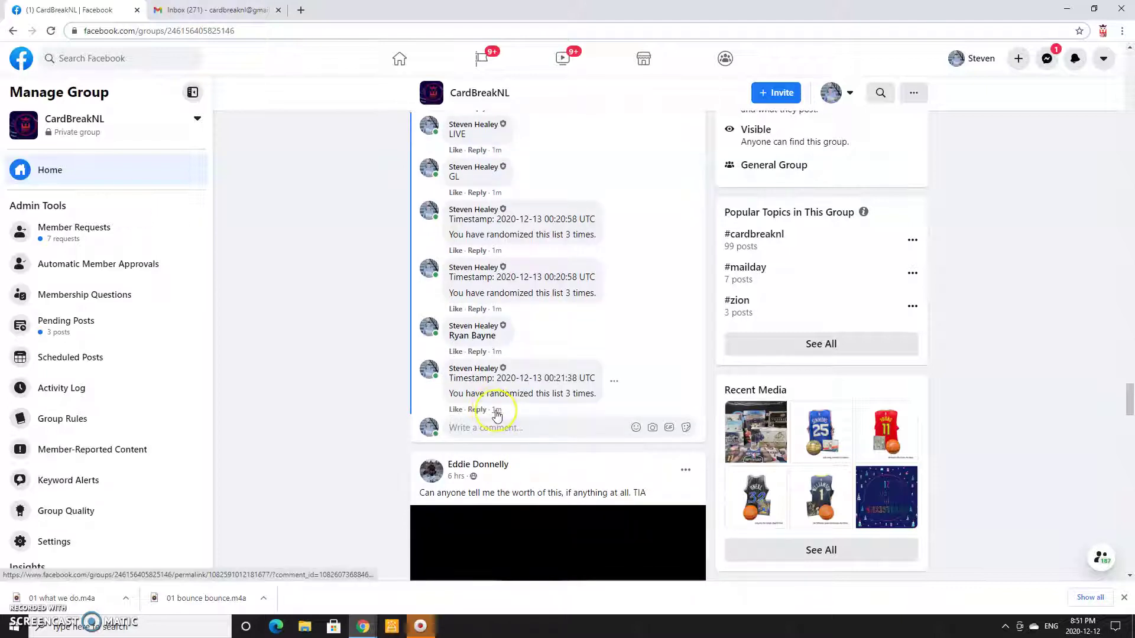
mouse_move(496, 409)
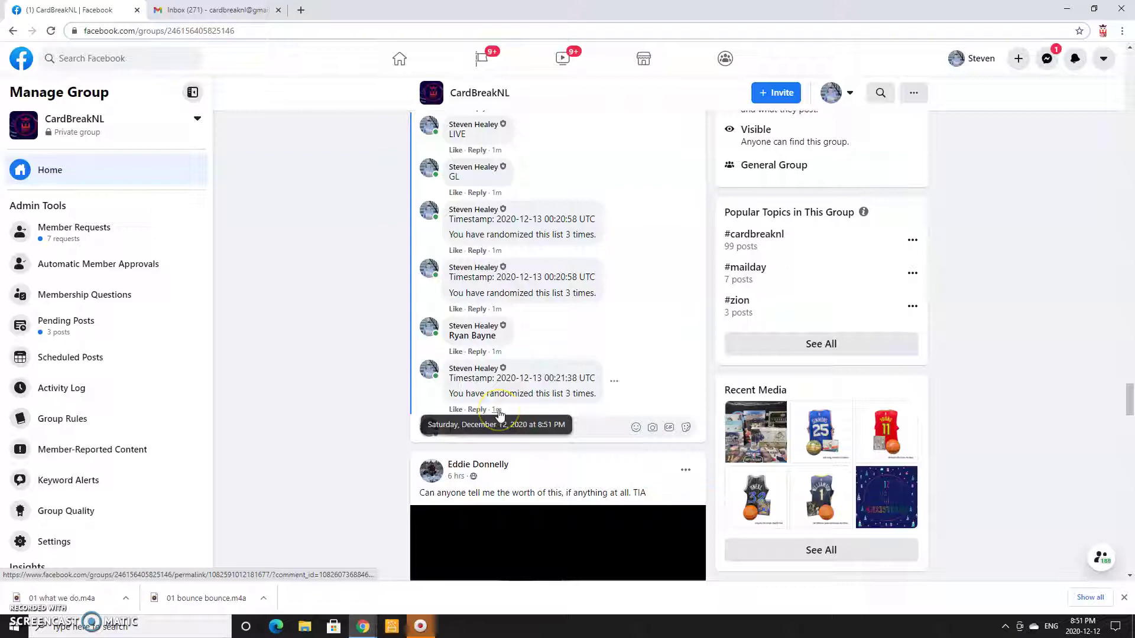
Reshuffle the participant names a fourth time and copy the timestamp and count
key(alt+Tab)
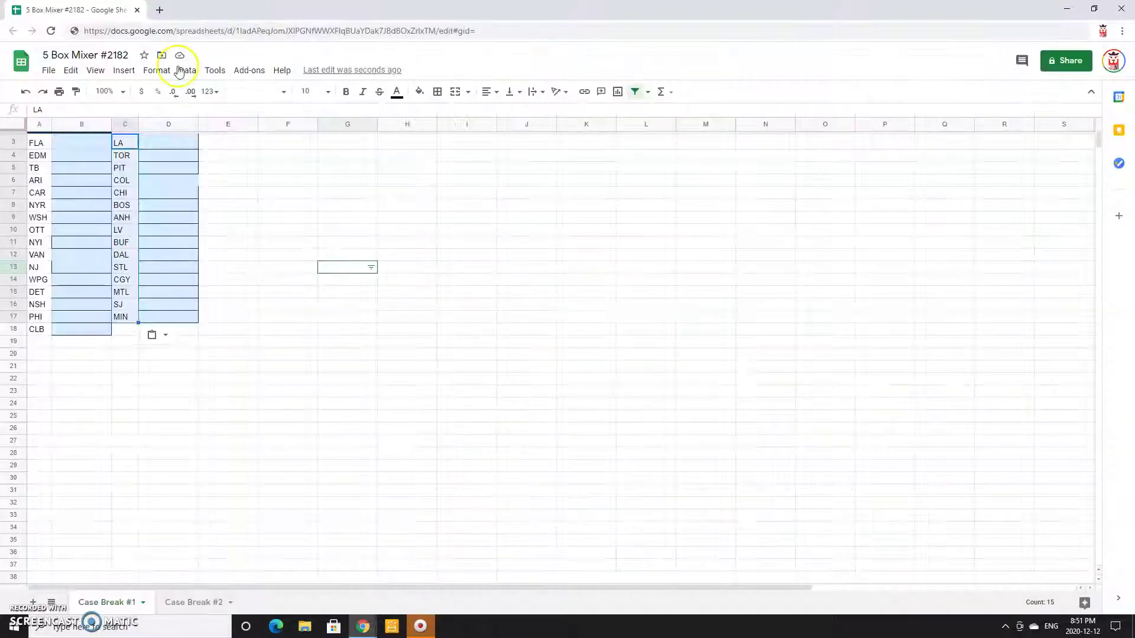
key(alt+Tab)
key(ctrl+shift+Tab)
key(ctrl+Tab)
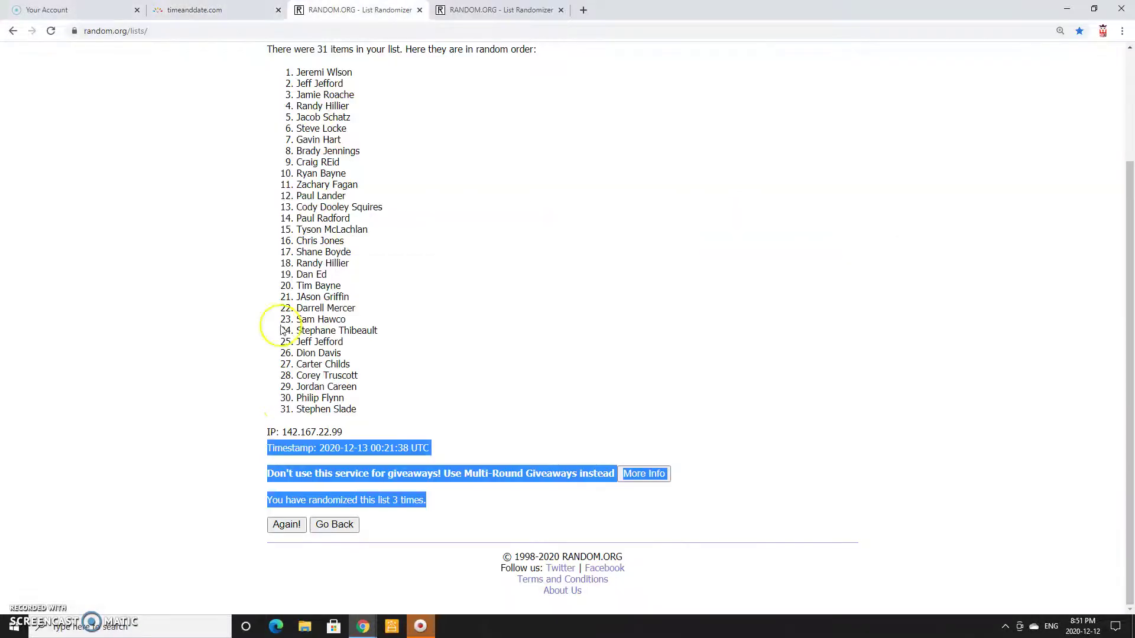
click(286, 523)
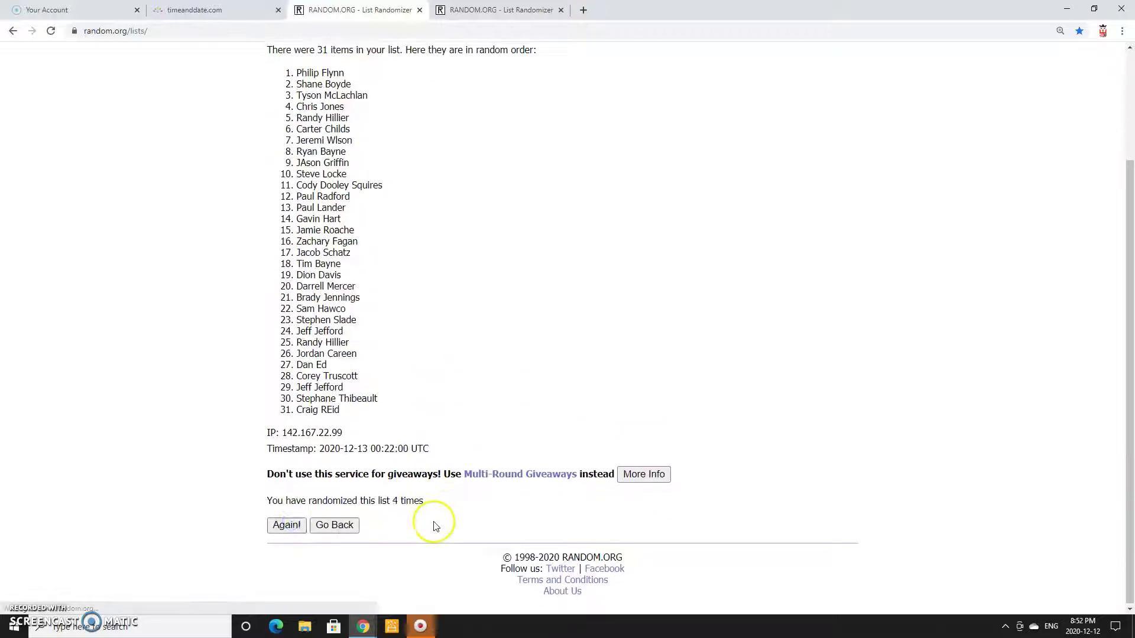
drag(435, 522, 241, 444)
key(ctrl+c)
Post the 00:22:00 four-shuffle proof comment without the warning line
key(alt+Tab)
key(Tab)
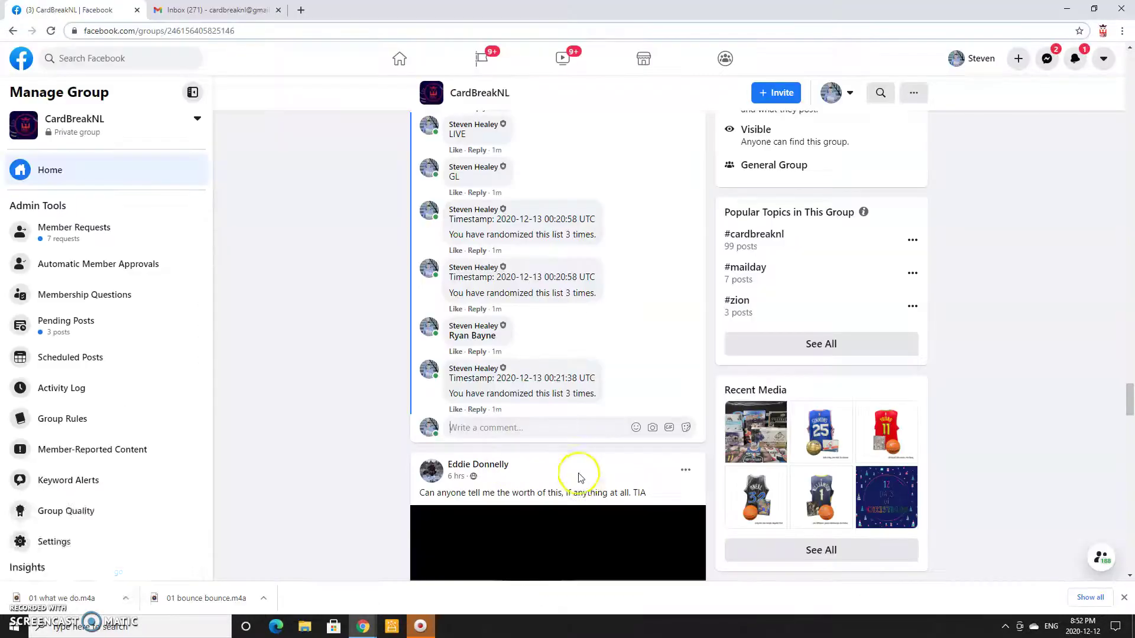
key(ctrl+v)
drag(565, 463, 450, 452)
key(BackSpace)
key(BackSpace)
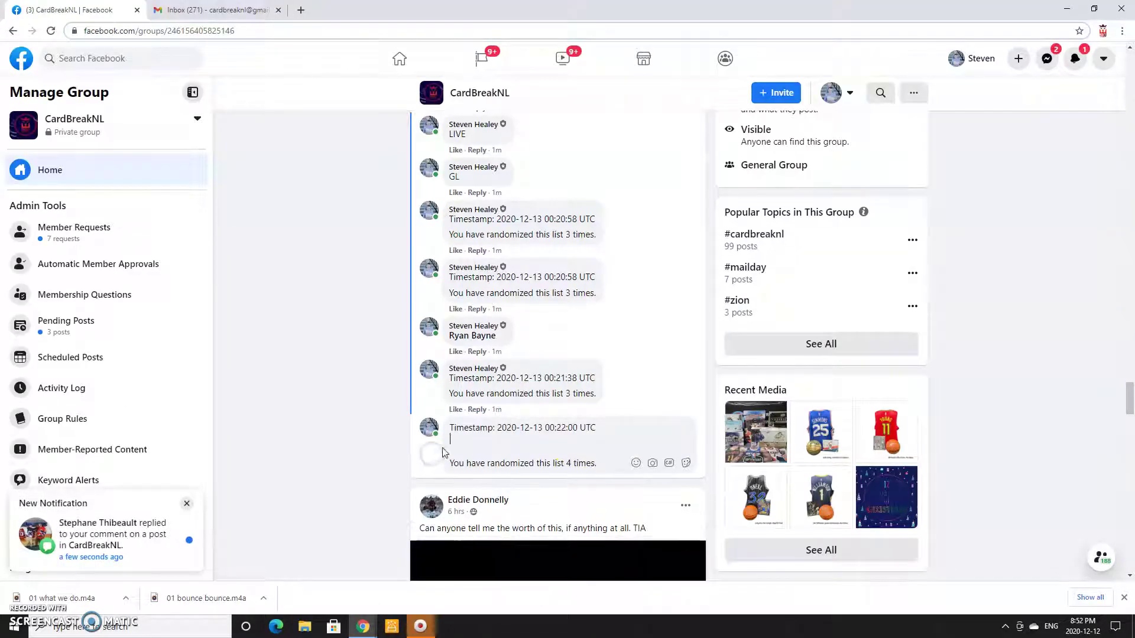
key(Return)
click(540, 431)
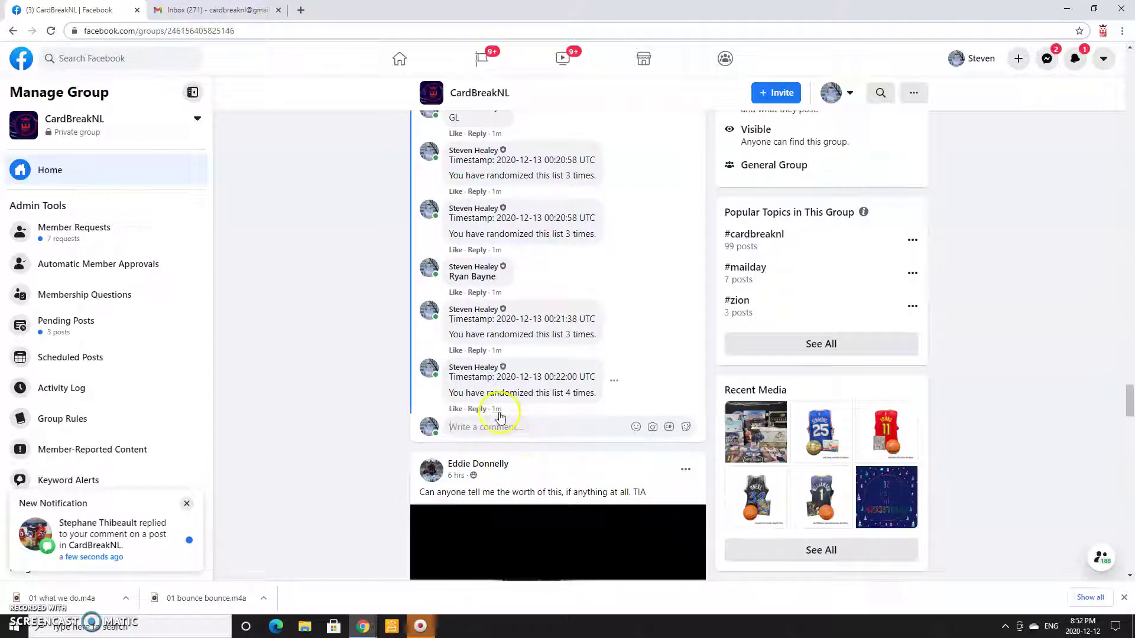
key(alt+Tab)
click(204, 10)
click(360, 10)
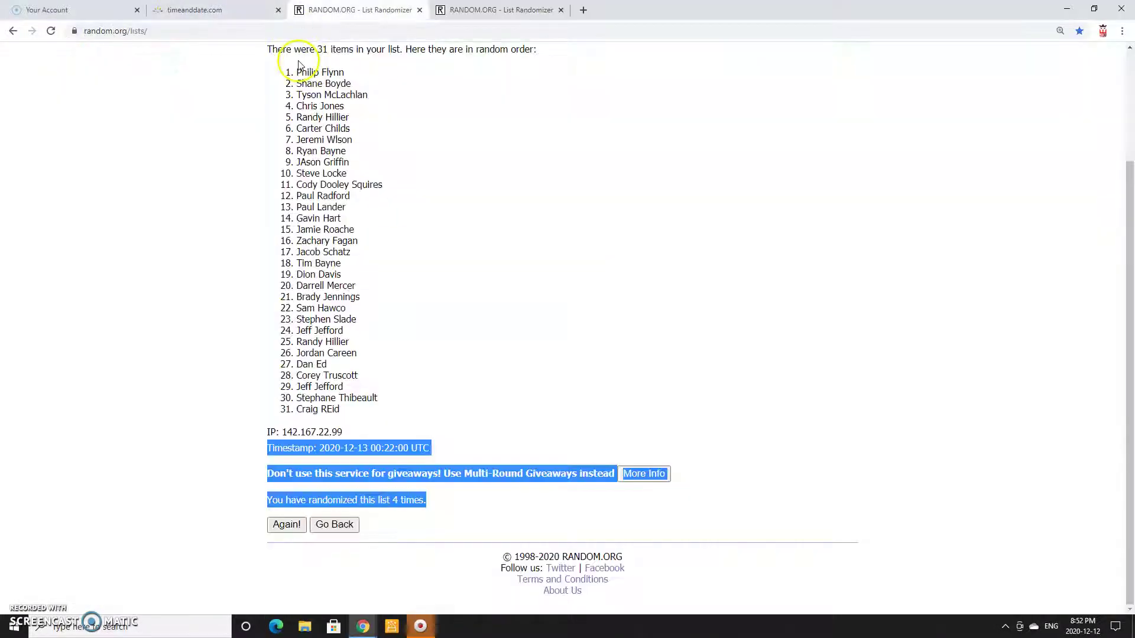
drag(298, 71, 372, 231)
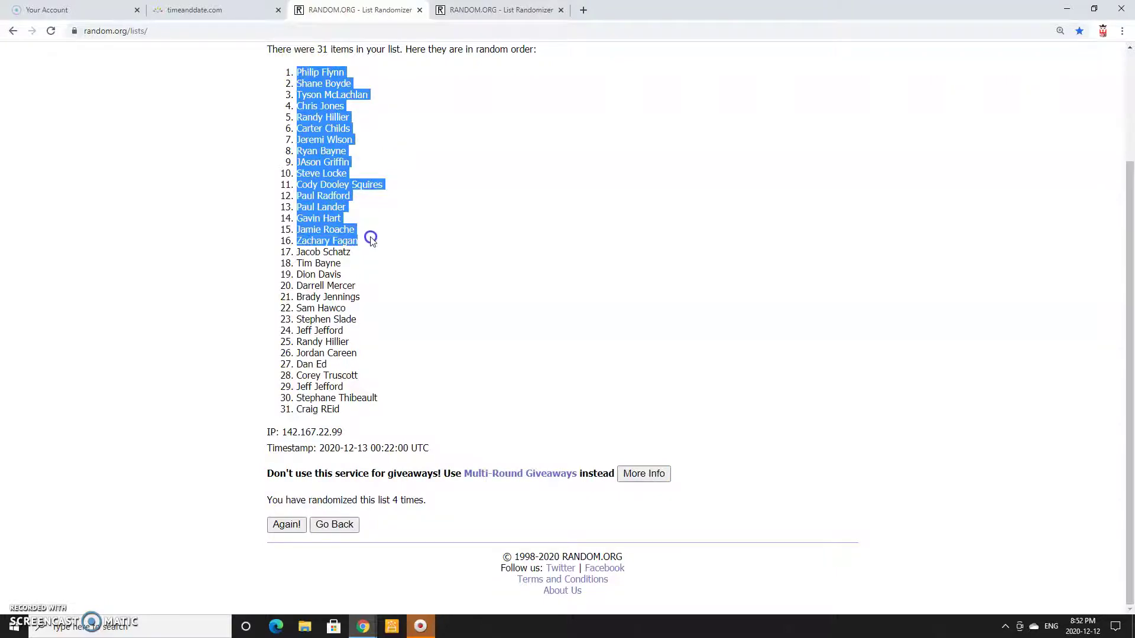
key(ctrl+c)
key(alt+Tab)
click(85, 143)
key(ctrl+v)
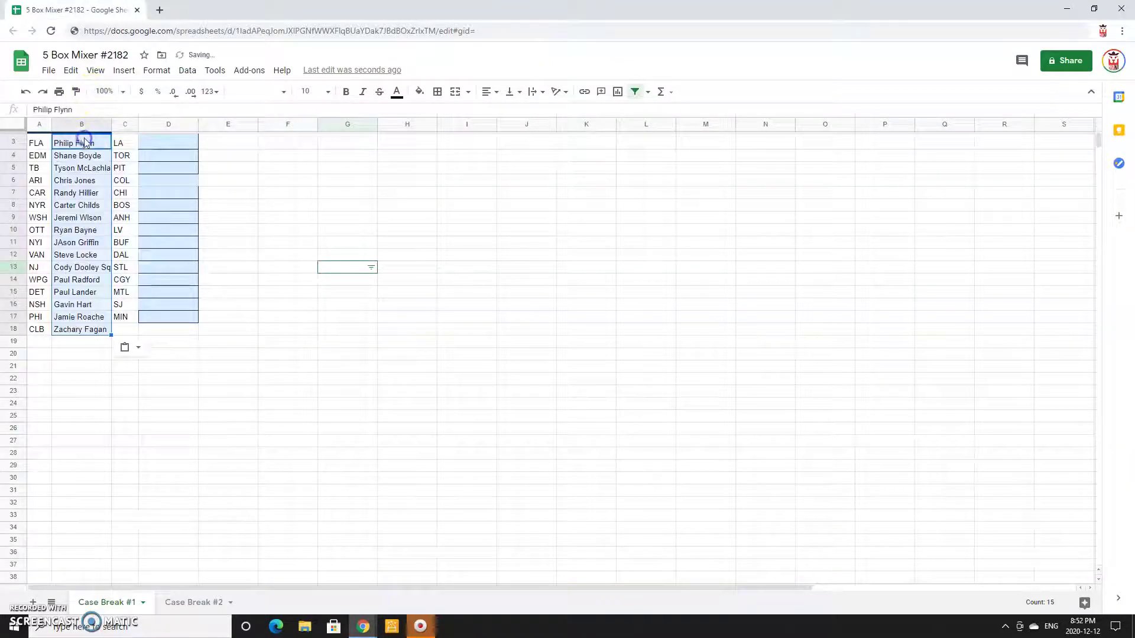
key(alt+Tab)
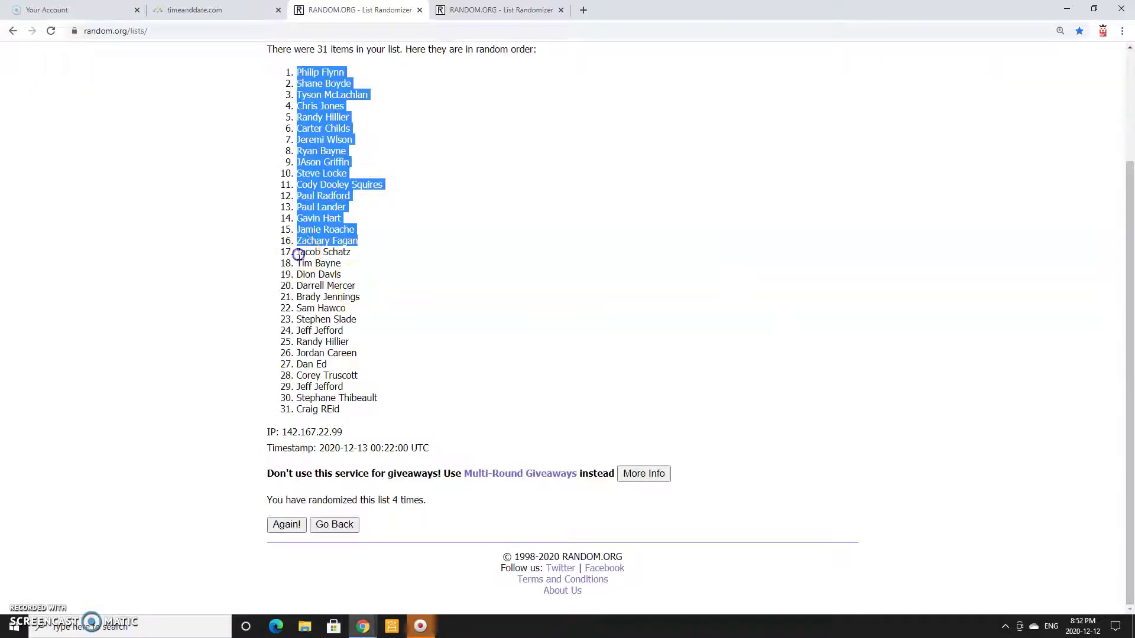
mouse_move(299, 254)
mouse_down()
mouse_move(354, 342)
mouse_move(361, 399)
mouse_up()
key(ctrl+c)
key(alt+Tab)
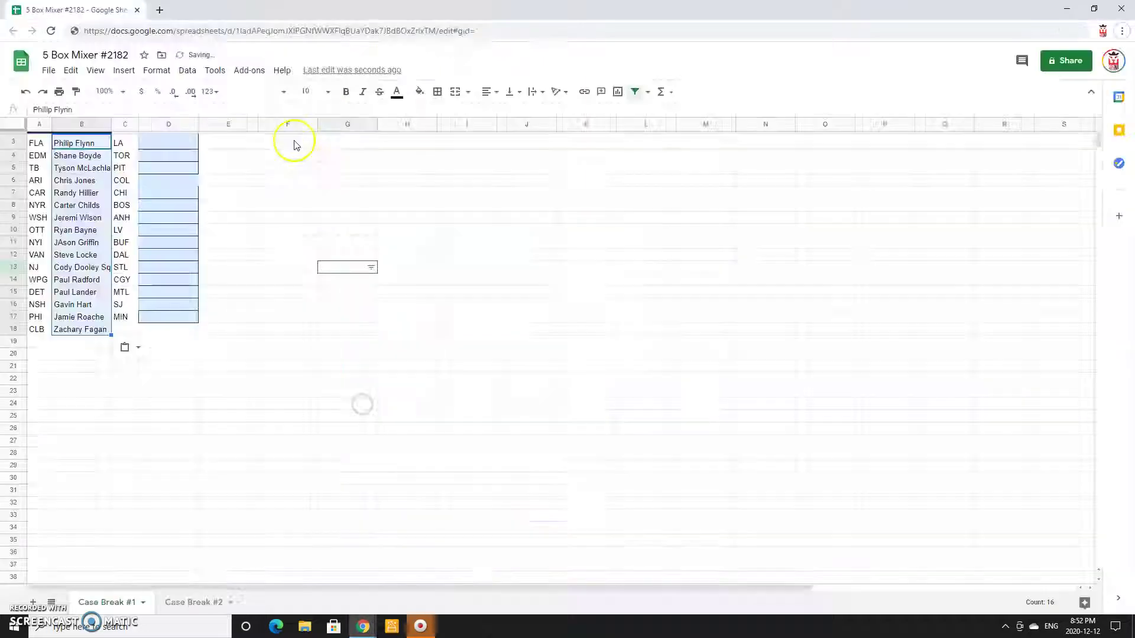
click(194, 145)
key(ctrl+v)
click(308, 147)
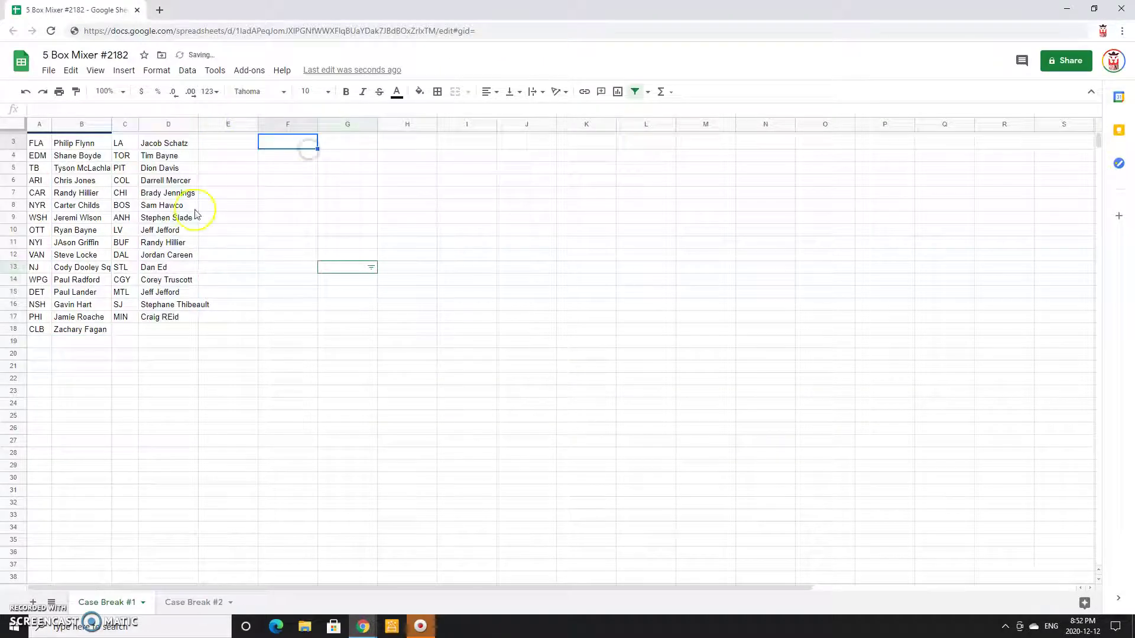